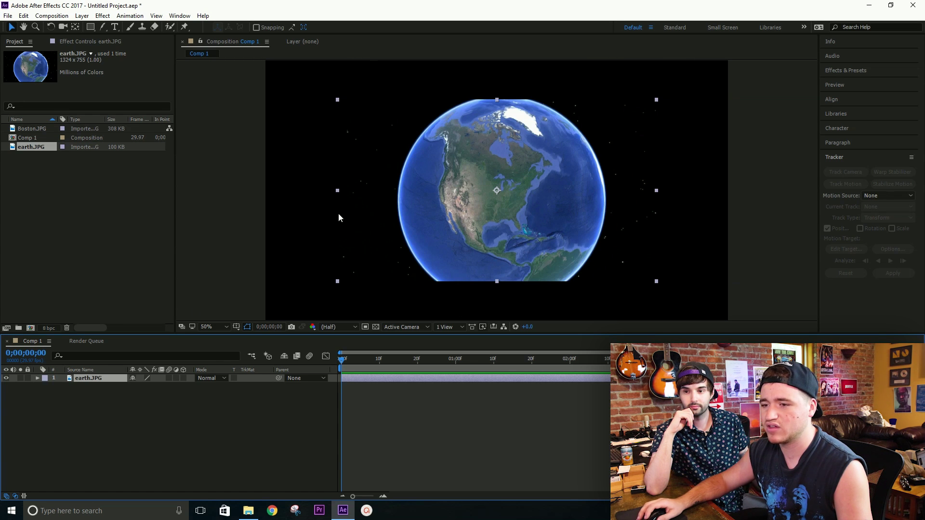
Scale up the earth.JPG layer so the globe fills the full frame height.
right_click(88, 382)
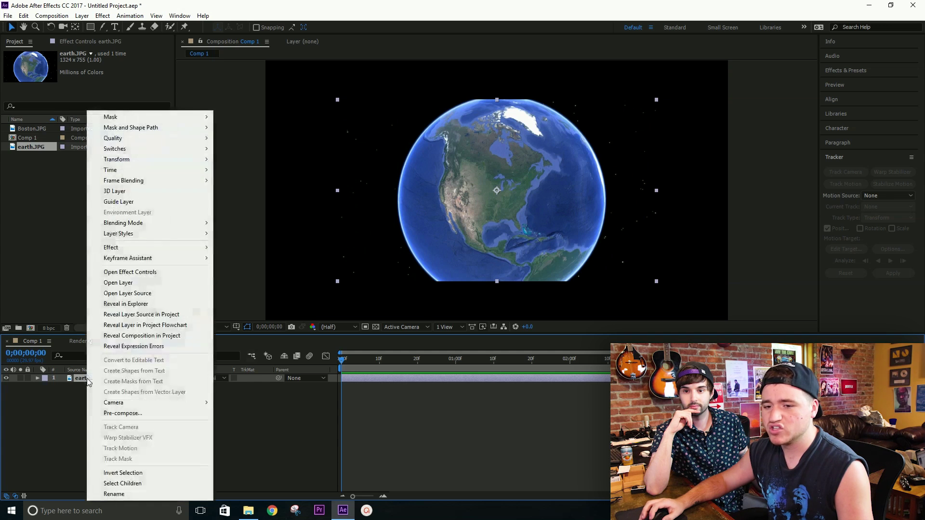
click(260, 428)
click(384, 188)
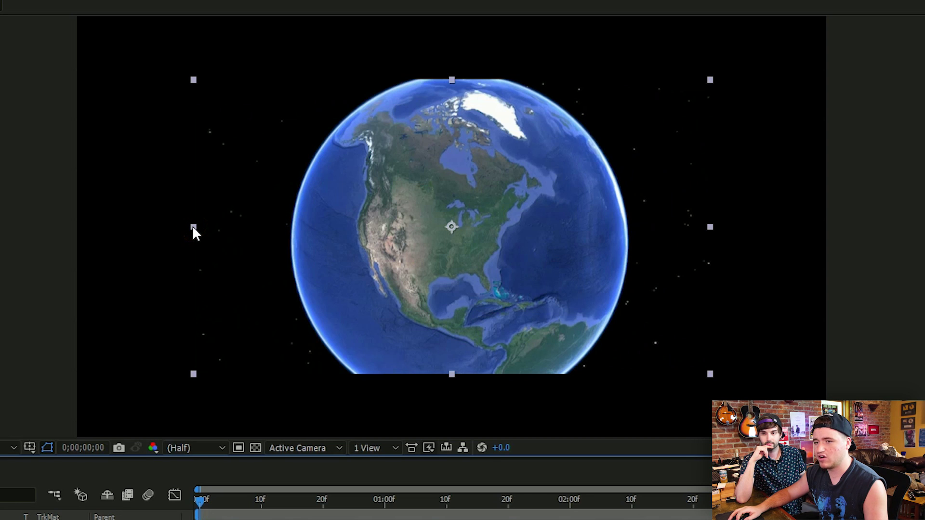
drag(192, 226, 88, 227)
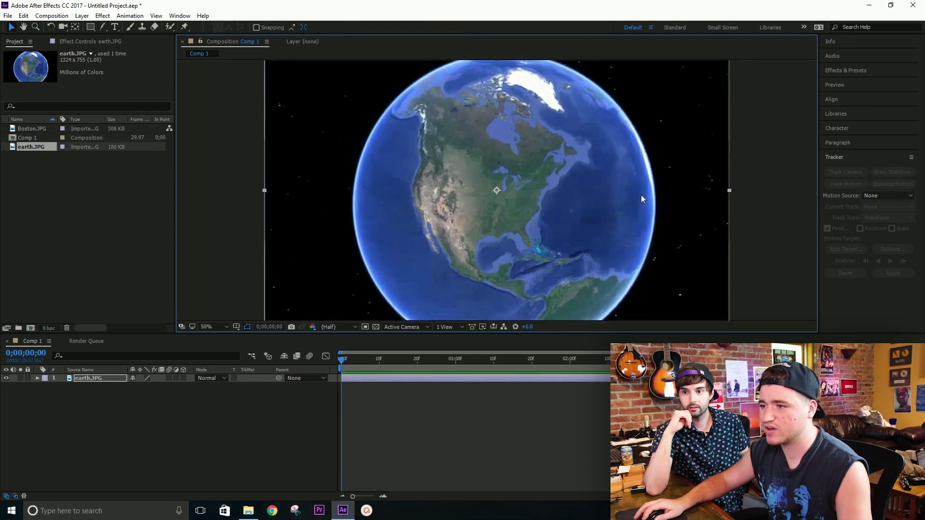
Fit the whole composition in the viewer and select Boston.JPG in the Project panel.
click(765, 169)
scroll(459, 203, up, 5)
key(shift+slash)
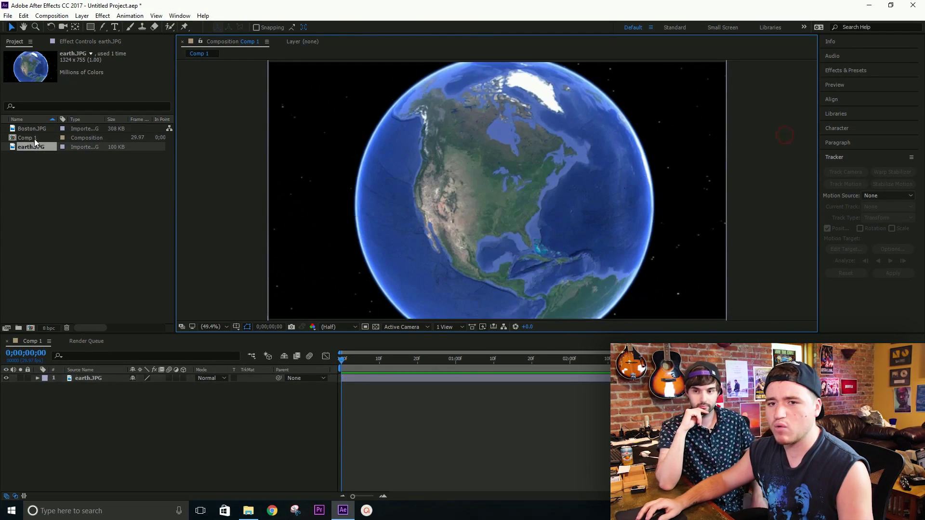
click(33, 129)
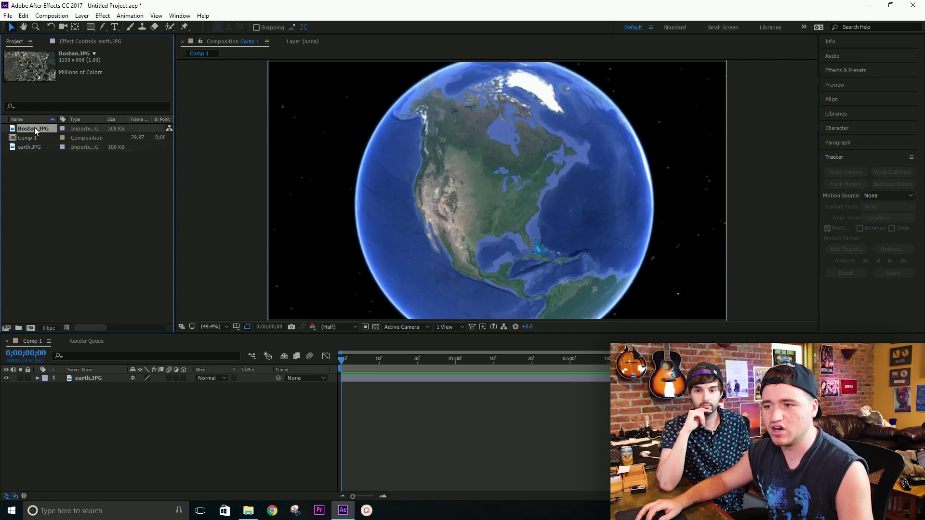
Add Boston.JPG above earth.JPG, scale it to fill the comp, and hide it.
drag(34, 127, 180, 375)
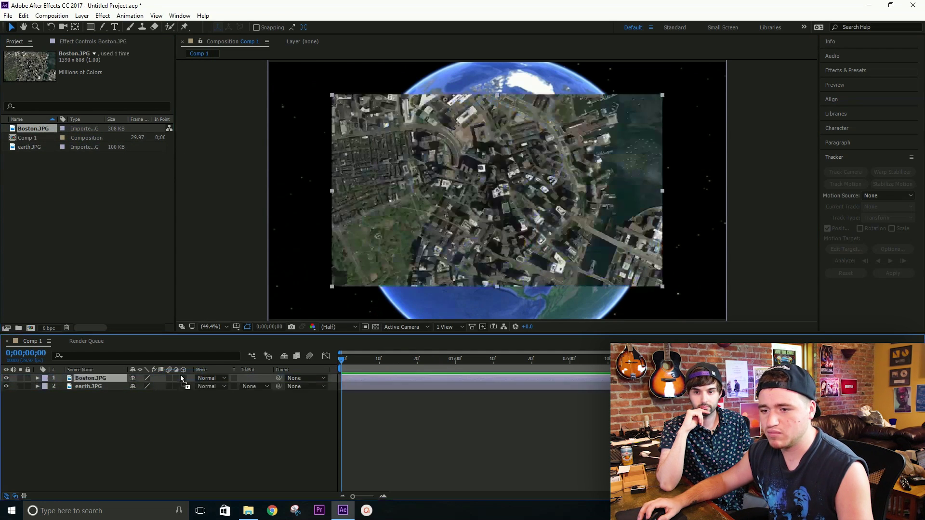
drag(331, 190, 267, 201)
click(241, 219)
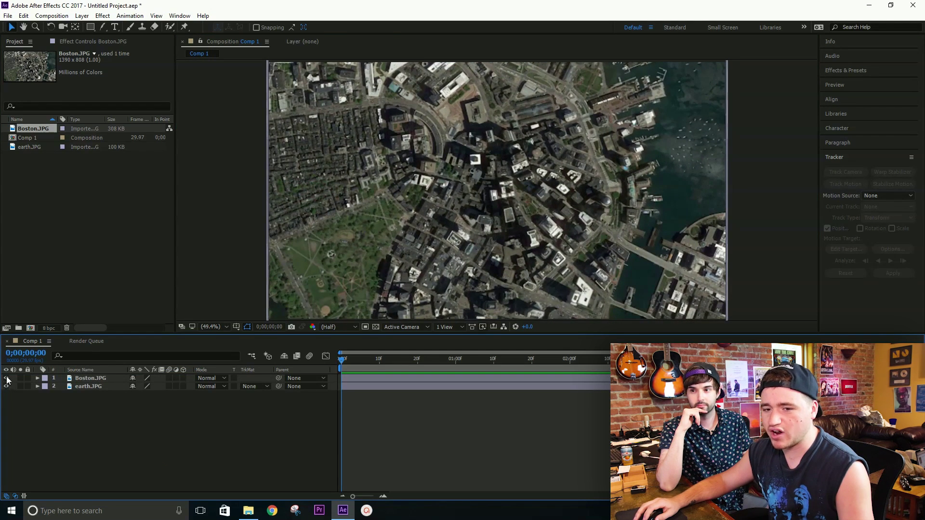
click(6, 378)
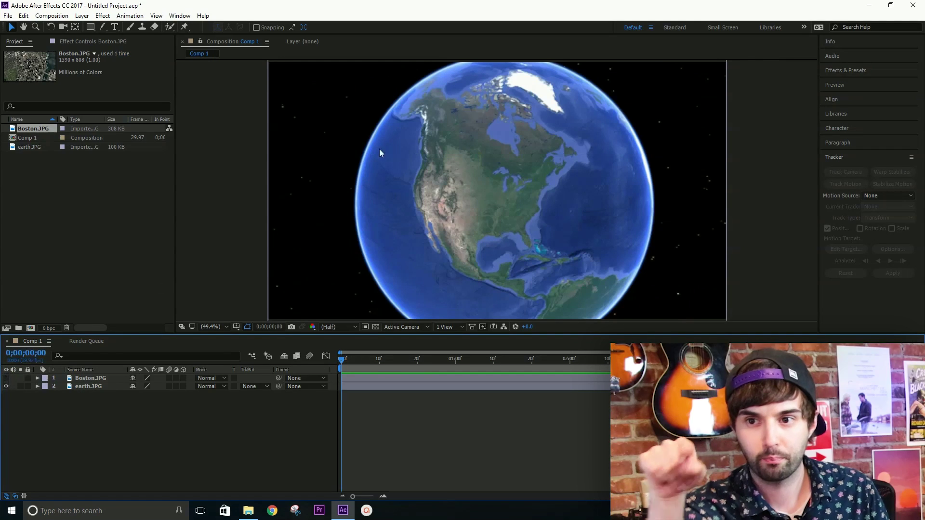
click(379, 181)
Move earth.JPG's anchor point onto the Northeast coast and show its Scale property.
click(377, 179)
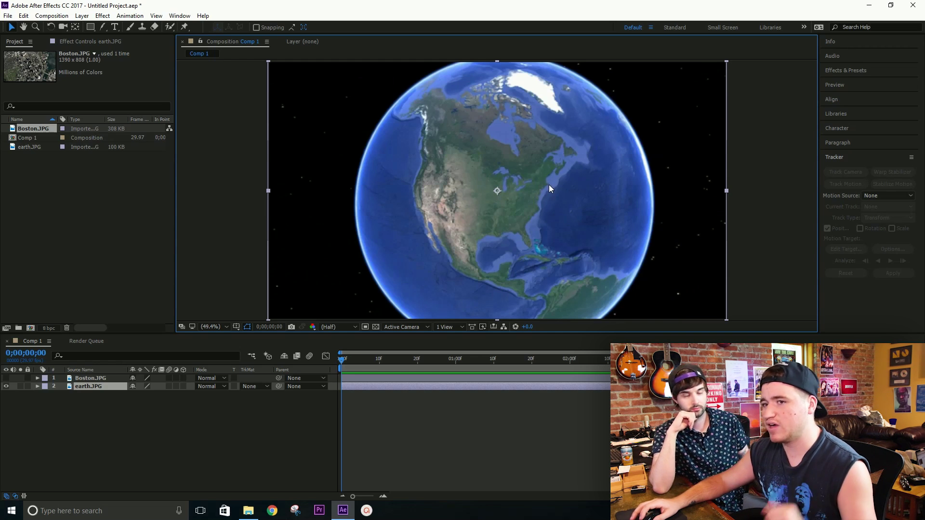
key(y)
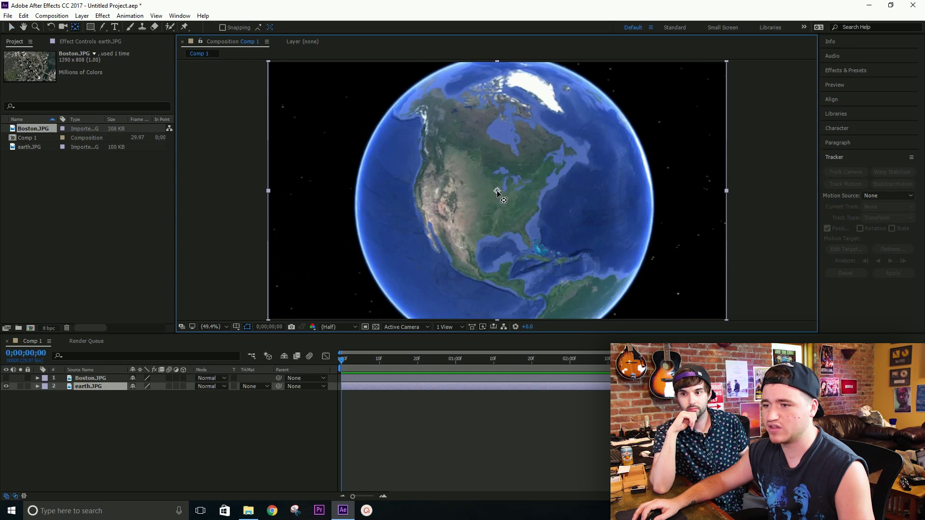
drag(497, 191, 546, 185)
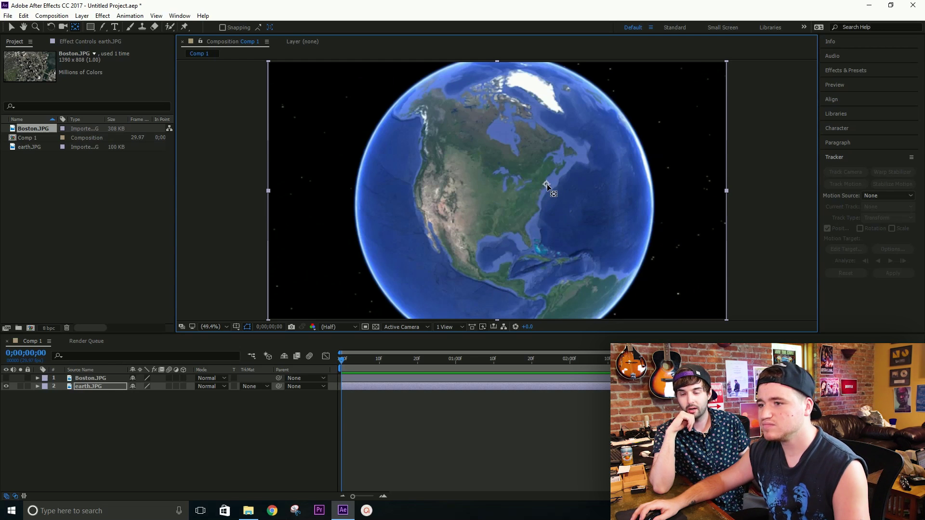
key(v)
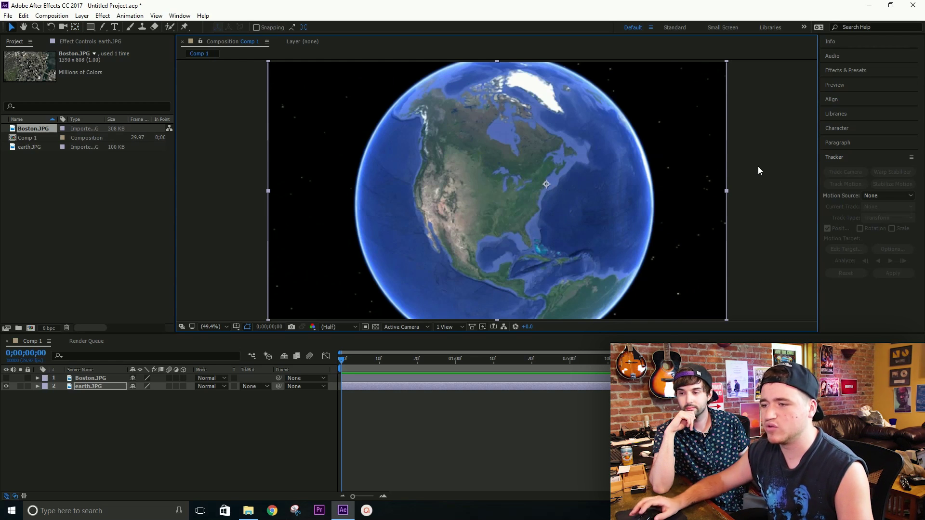
click(82, 388)
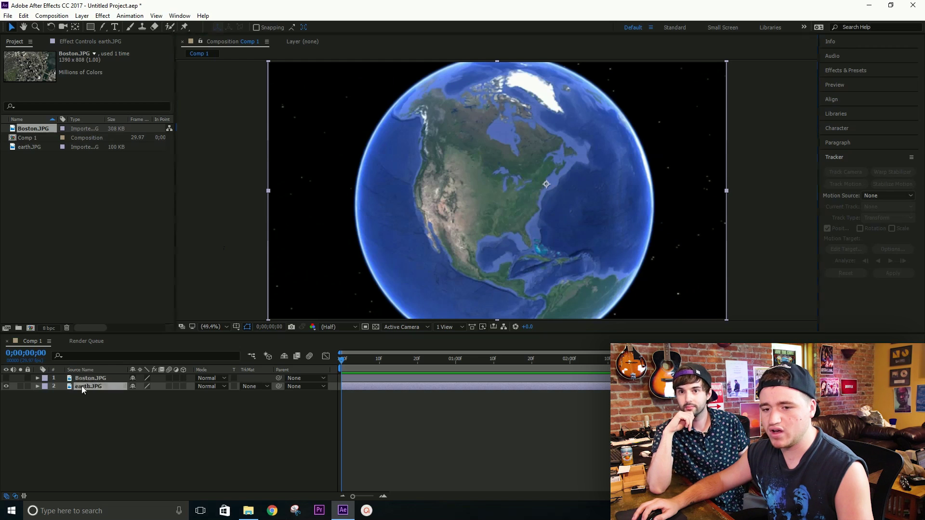
key(s)
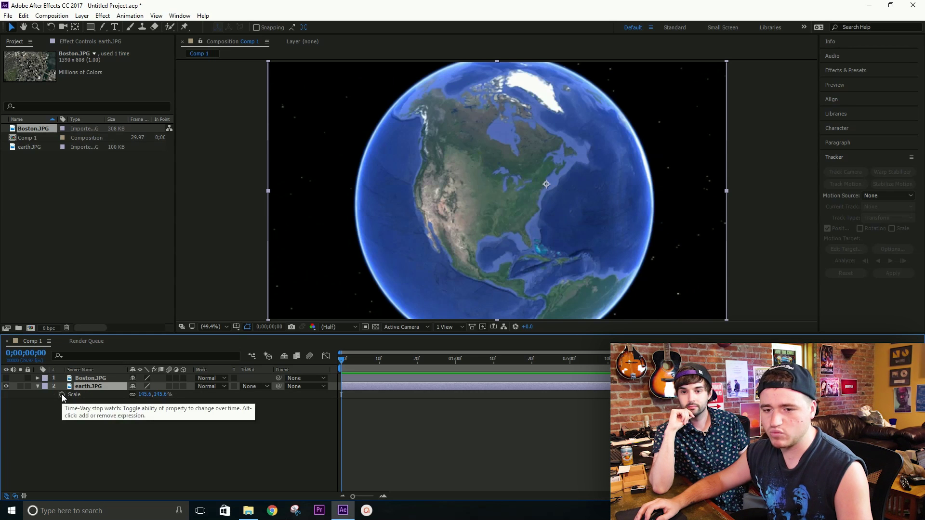
Add an earth Scale keyframe at 0;00 and enable layer and composition motion blur.
click(62, 395)
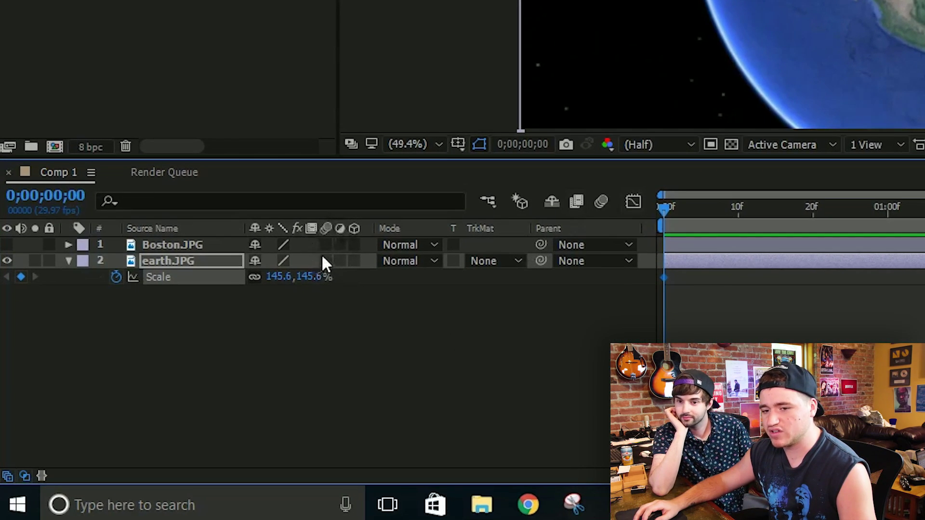
click(325, 261)
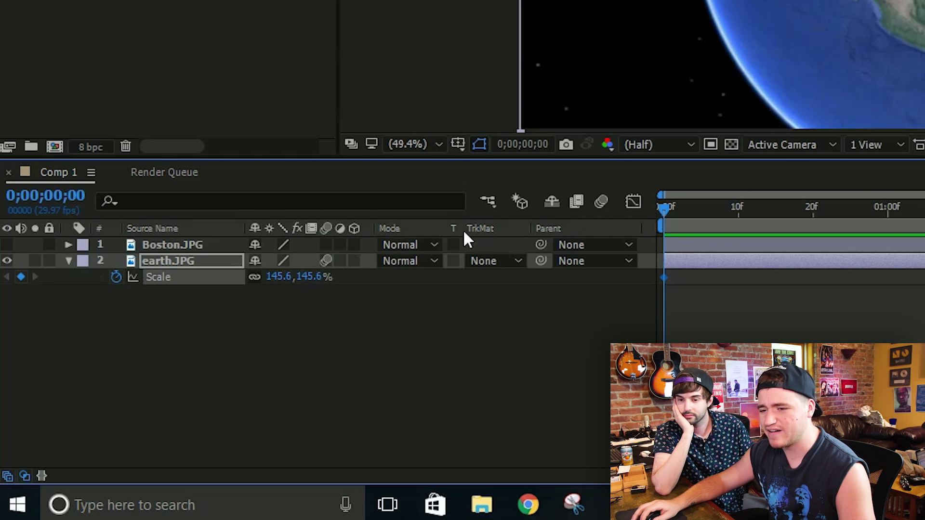
click(603, 201)
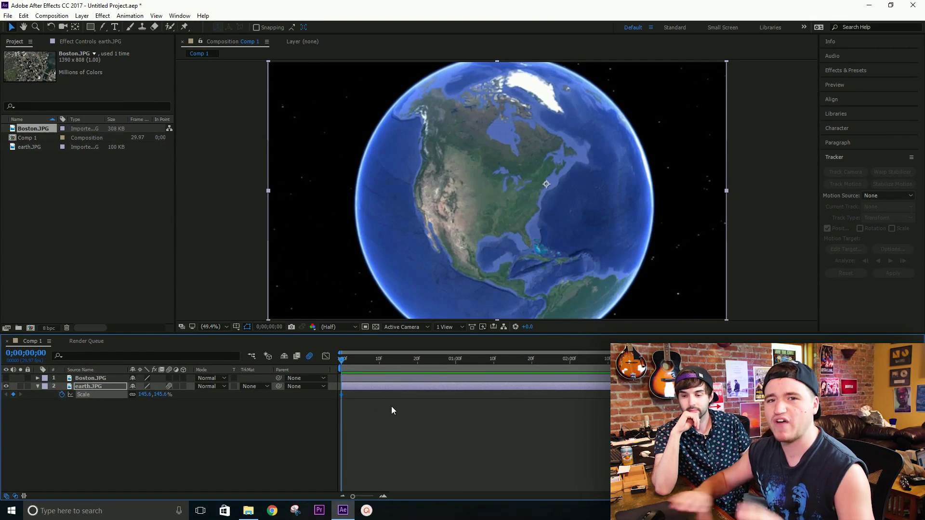
Add an earth Scale keyframe of about 3362% at 1;20, zooming into the Northeast coast.
key(space)
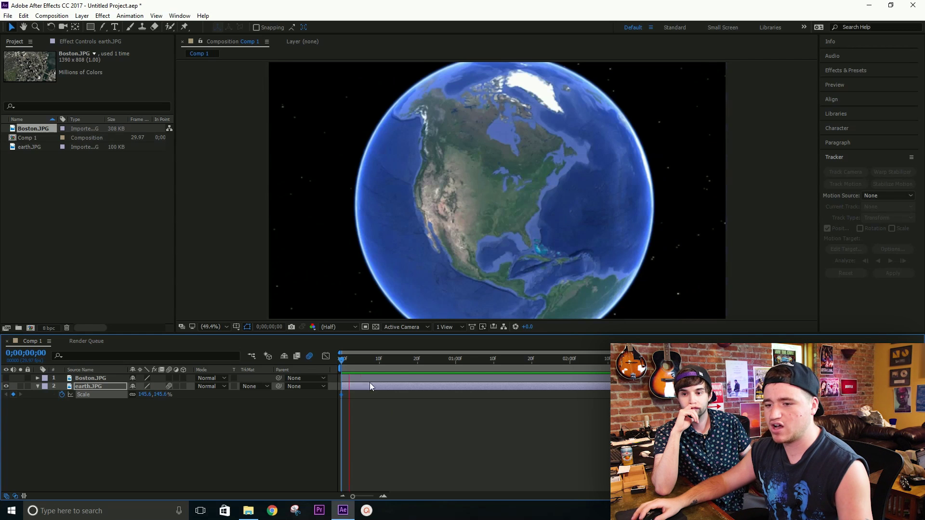
key(space)
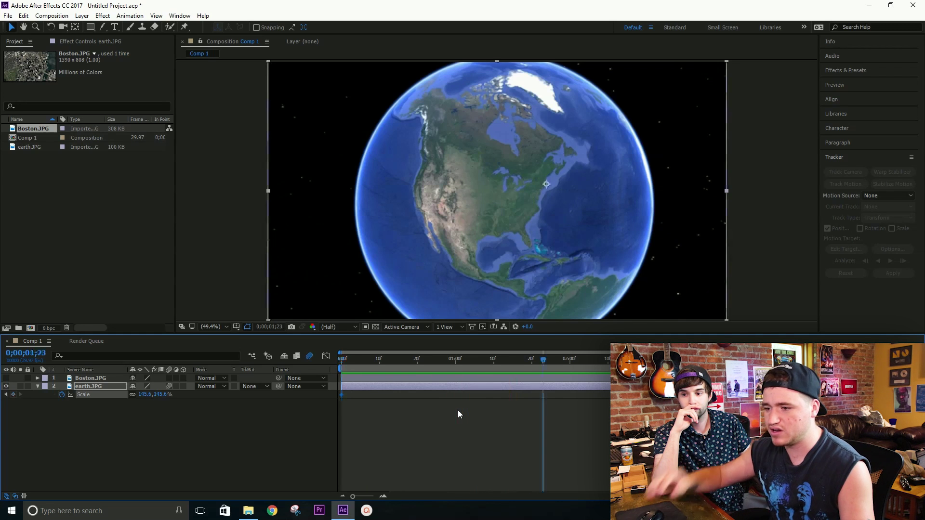
key(Page_Up)
key(Page_Up)
key(Page_Up)
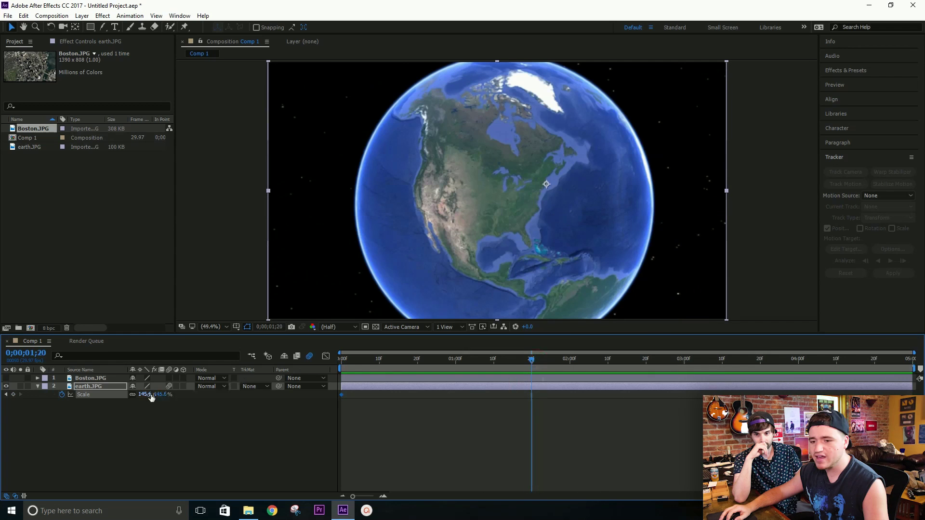
drag(160, 394, 514, 425)
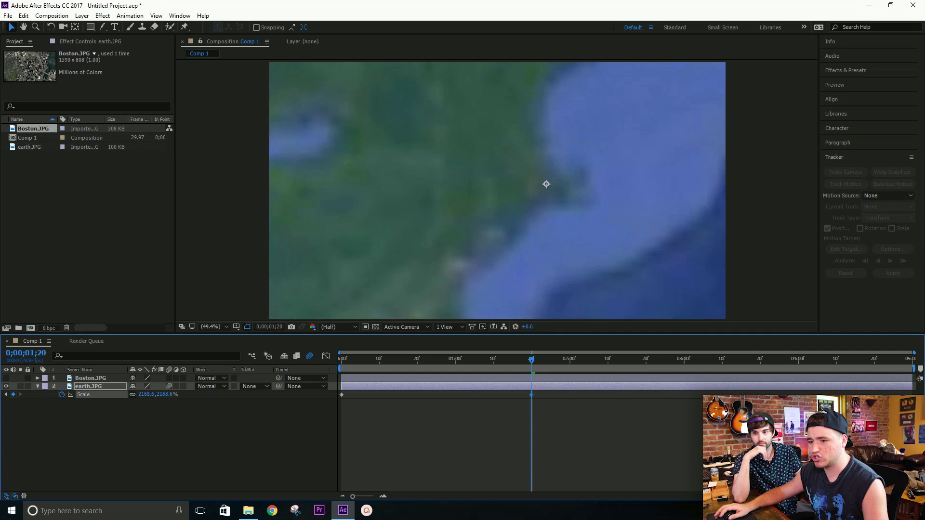
drag(205, 394, 345, 375)
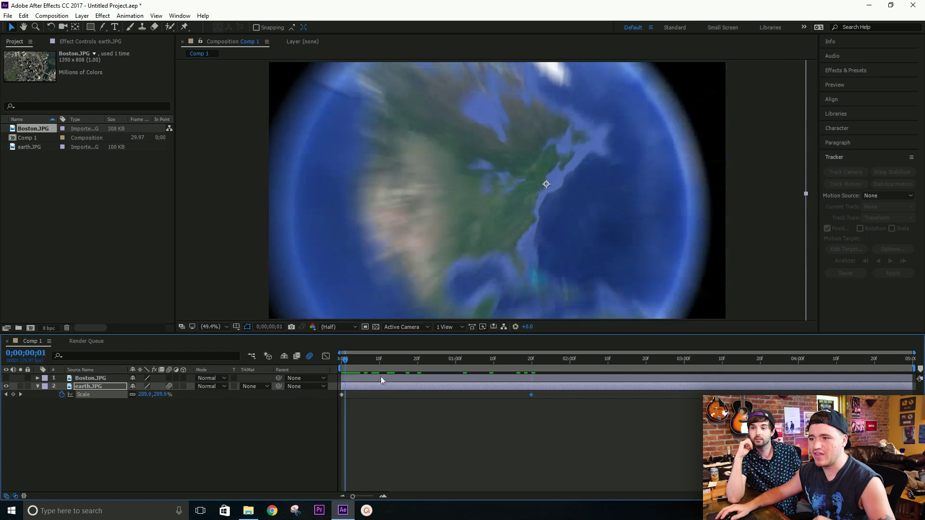
Preview the earth zoom animation.
key(space)
key(space)
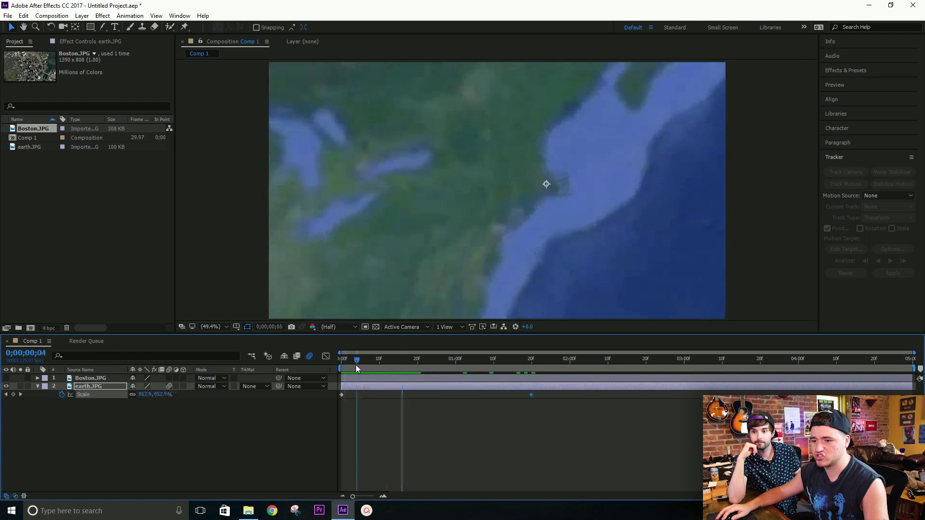
key(space)
key(space)
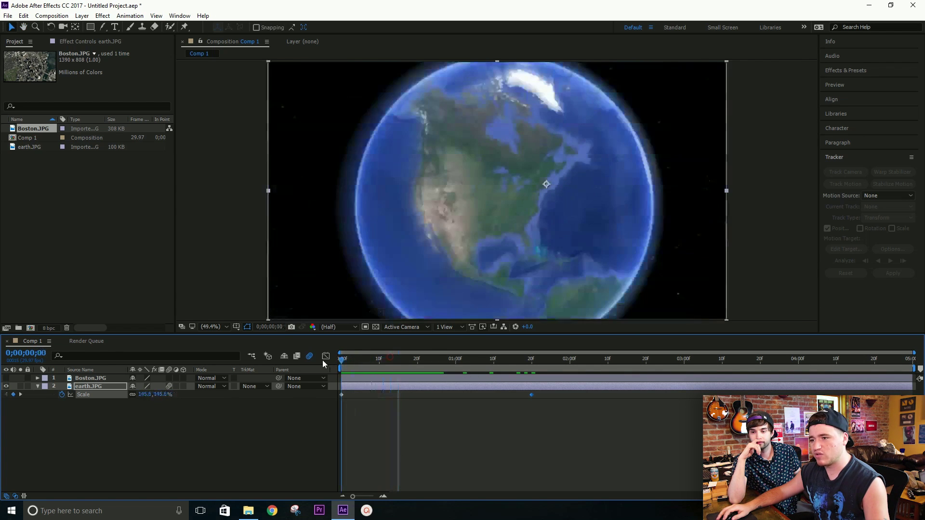
key(space)
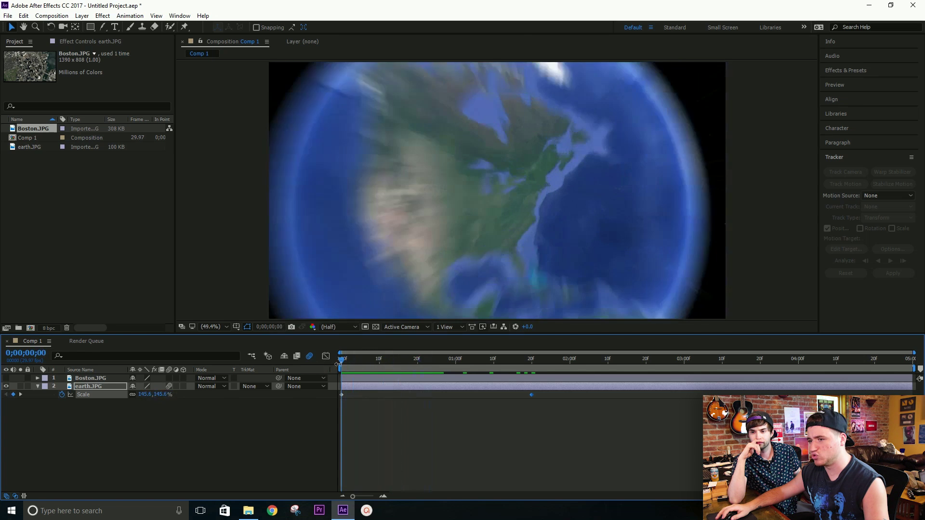
key(space)
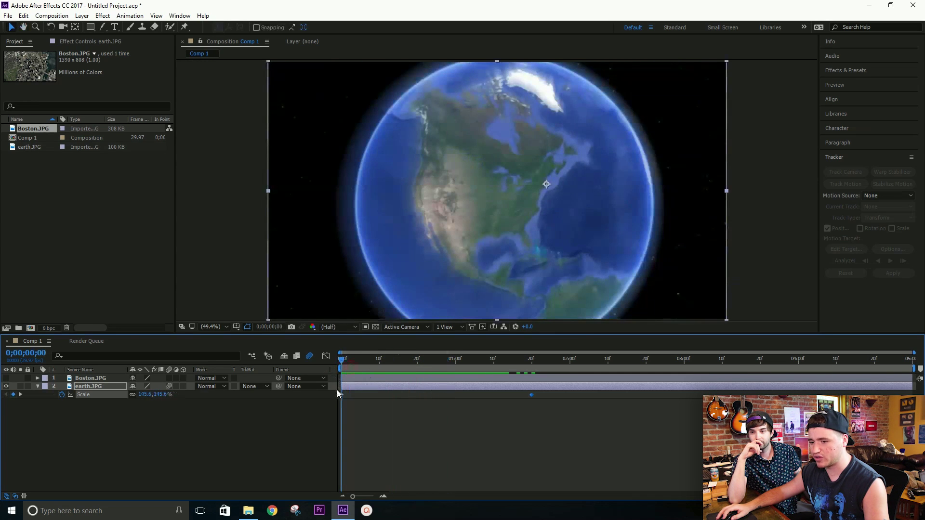
Shift the earth Scale keyframes to about 1;00 and 1;14, then preview the quicker zoom.
drag(342, 395, 456, 394)
click(531, 396)
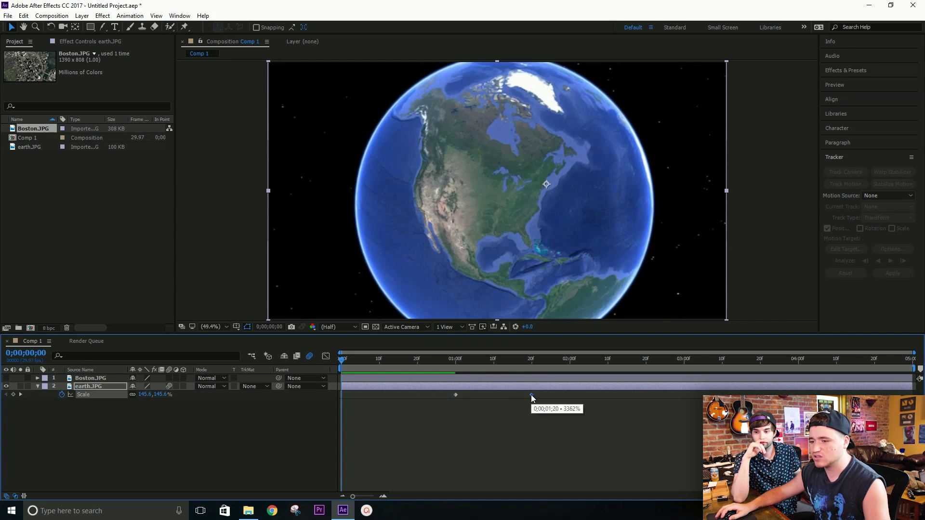
drag(357, 360, 437, 363)
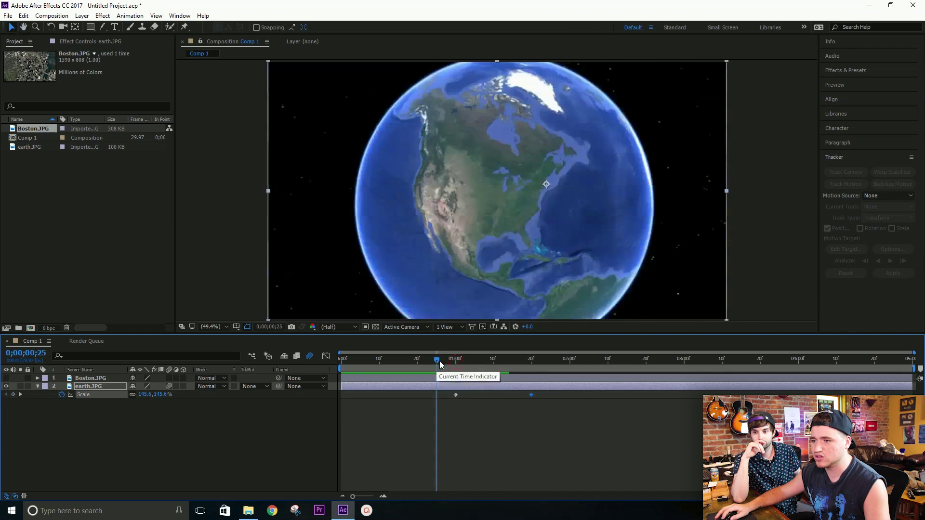
key(space)
click(451, 361)
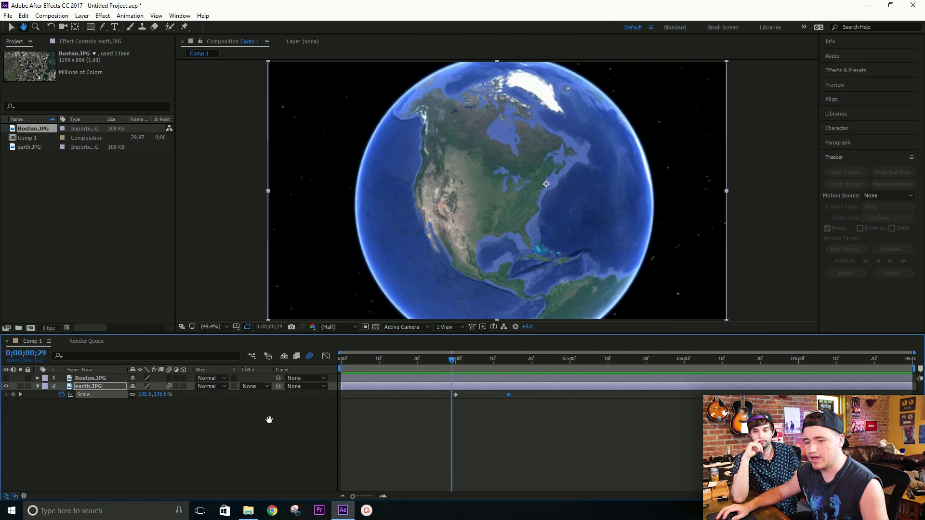
Keyframe Boston.JPG's Scale at 139.4% at 1;14 and shrink it to nearly 0% at 1;00.
click(99, 377)
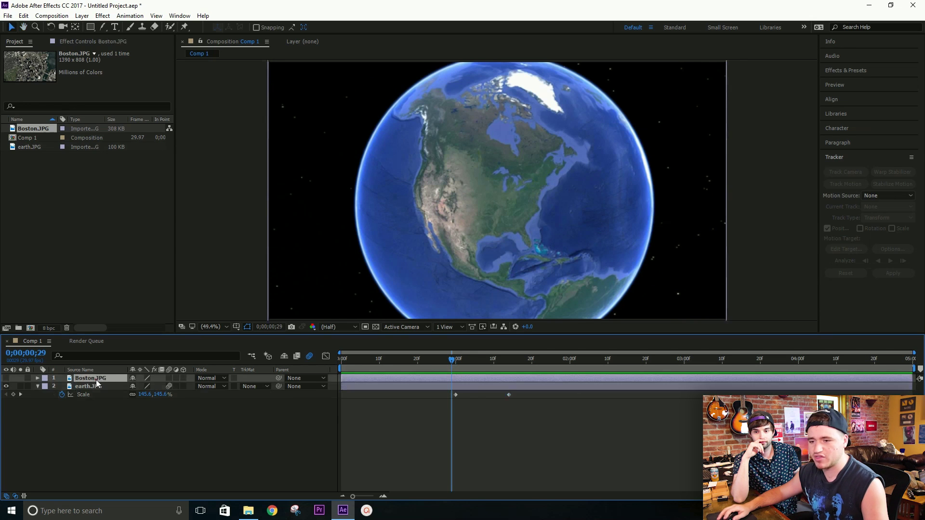
click(6, 379)
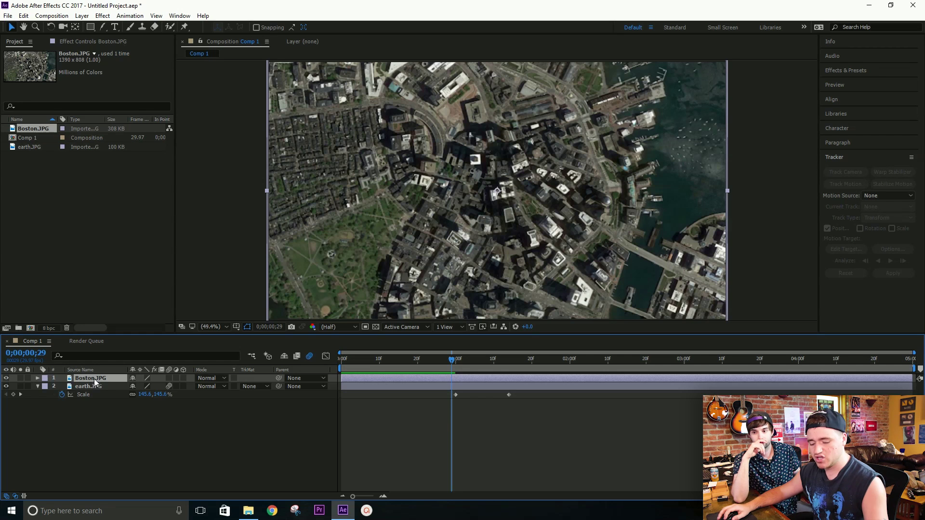
key(s)
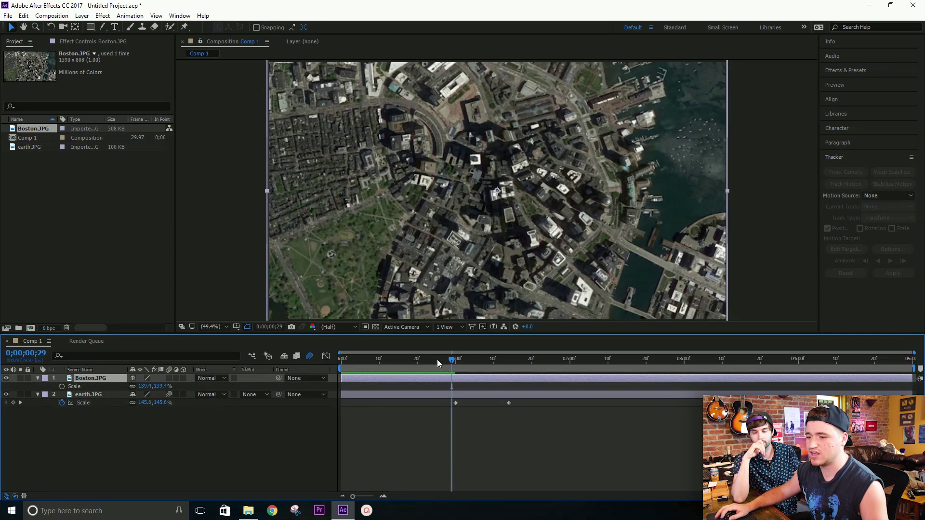
drag(452, 361, 512, 365)
click(509, 403)
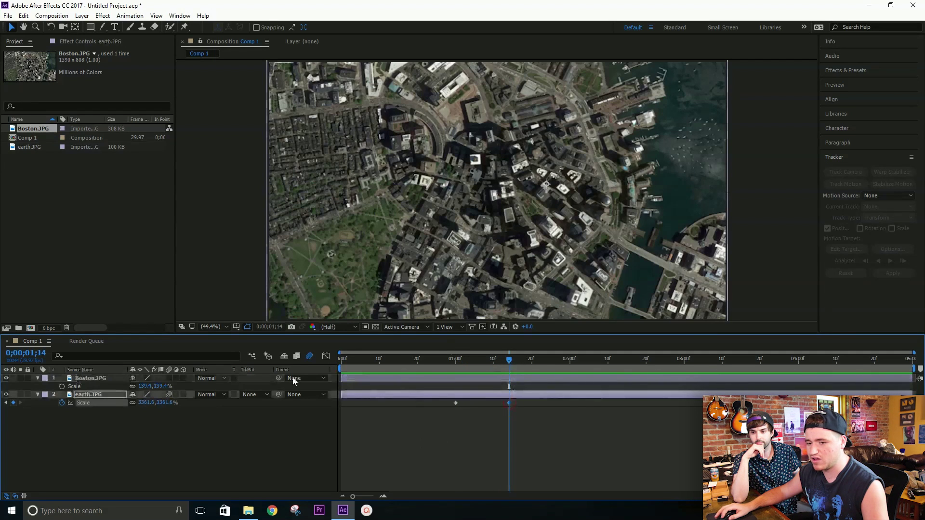
click(117, 379)
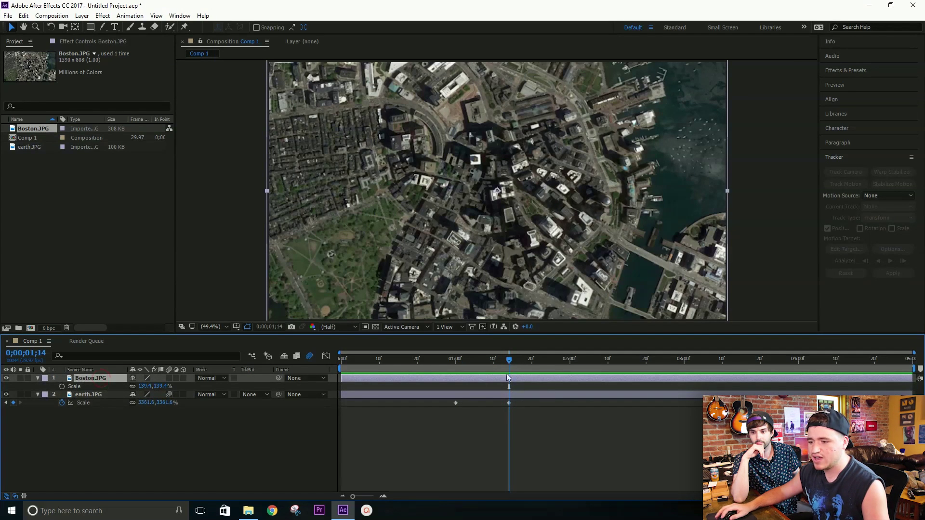
click(62, 387)
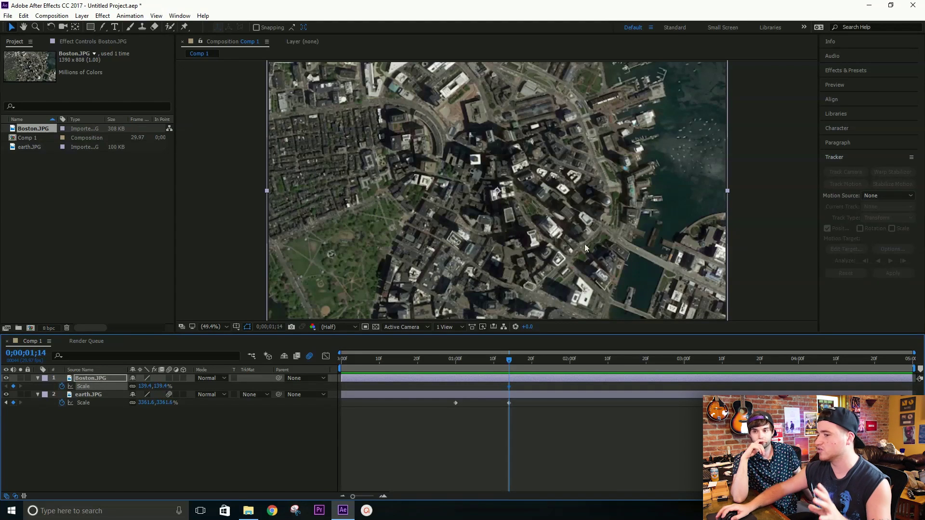
drag(509, 360, 458, 365)
click(456, 403)
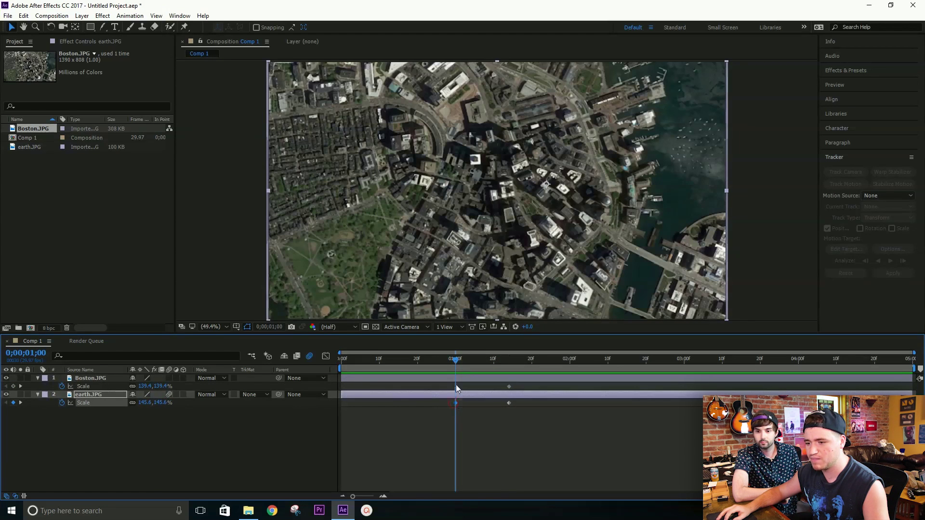
drag(166, 386, 104, 398)
Set Boston.JPG's Scale to exactly 0% at 1;00.
click(151, 386)
text(0)
key(Return)
click(398, 456)
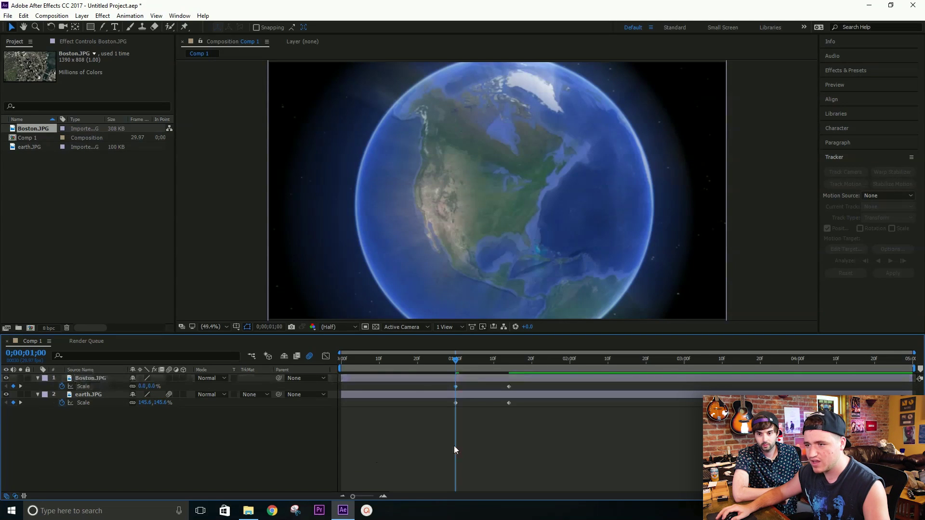
click(80, 378)
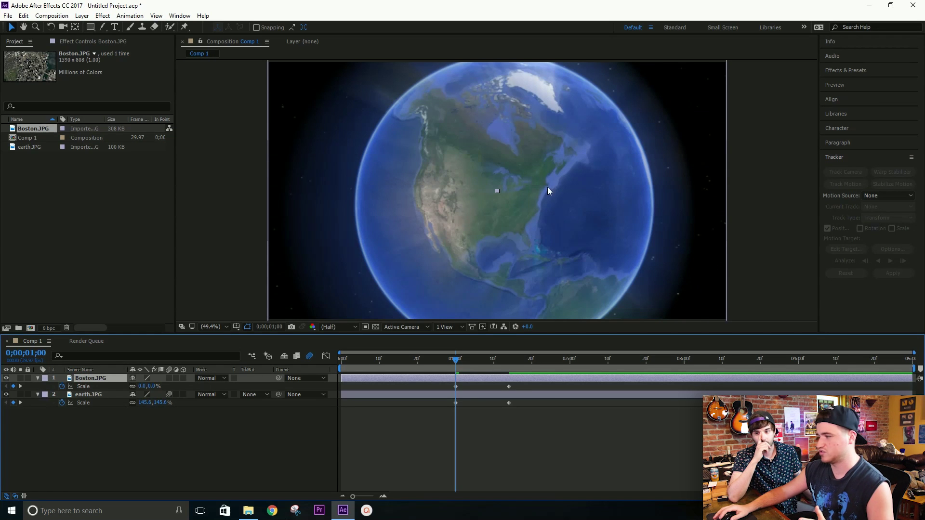
Keyframe Boston's Position at 1;14, then offset it at 1;00 over Boston on the globe.
key(p)
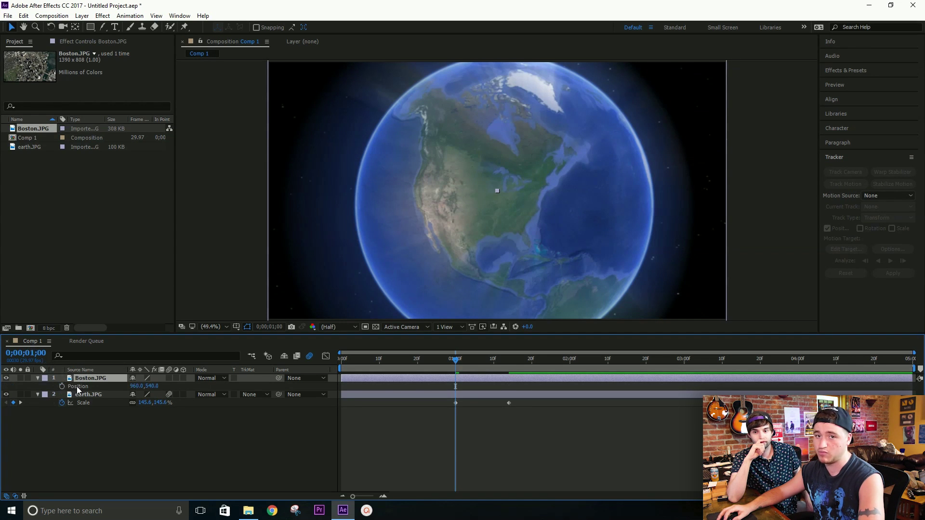
click(77, 388)
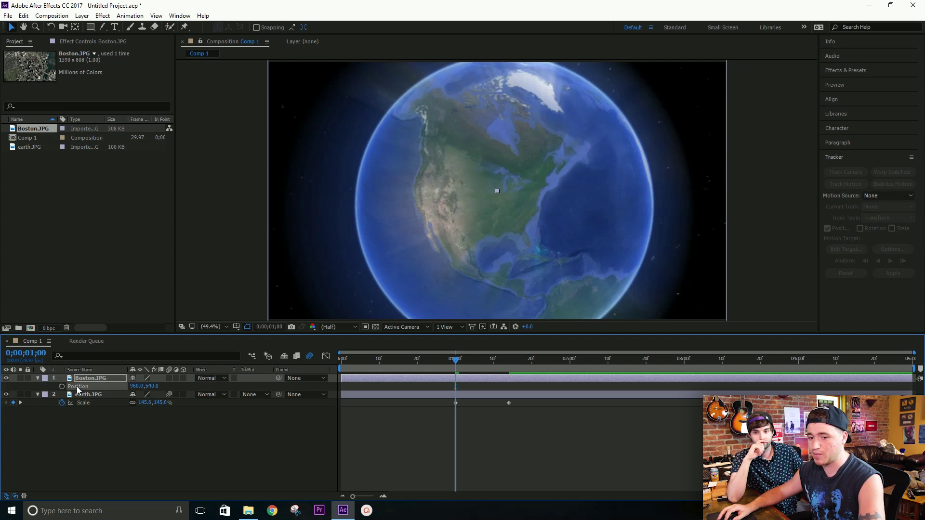
click(106, 380)
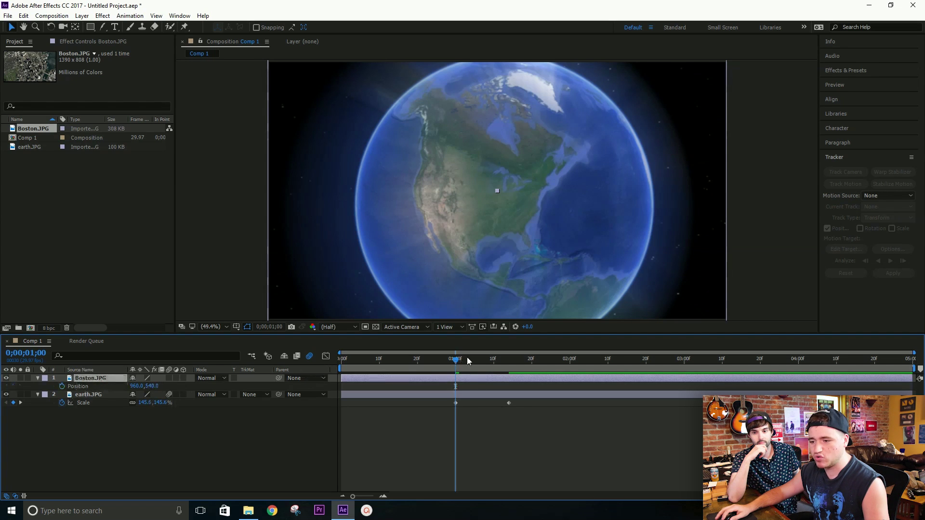
drag(467, 361, 509, 360)
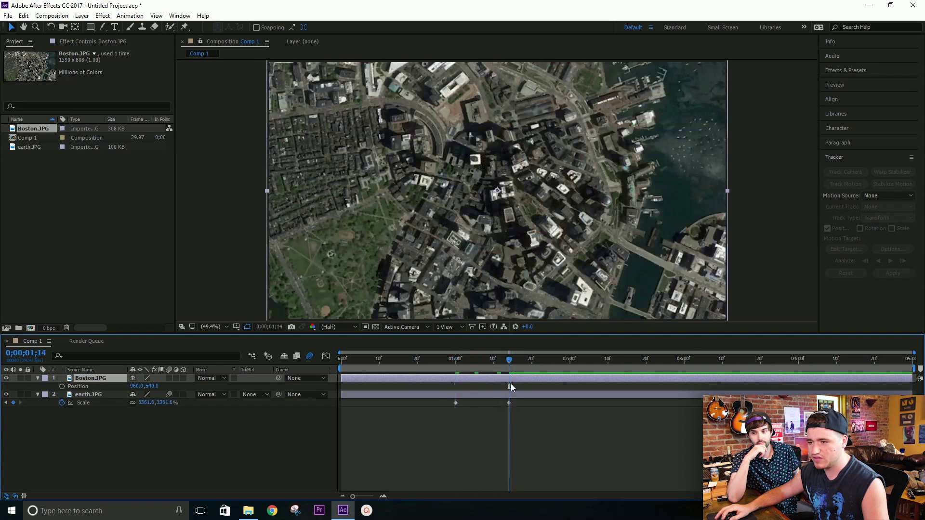
click(62, 386)
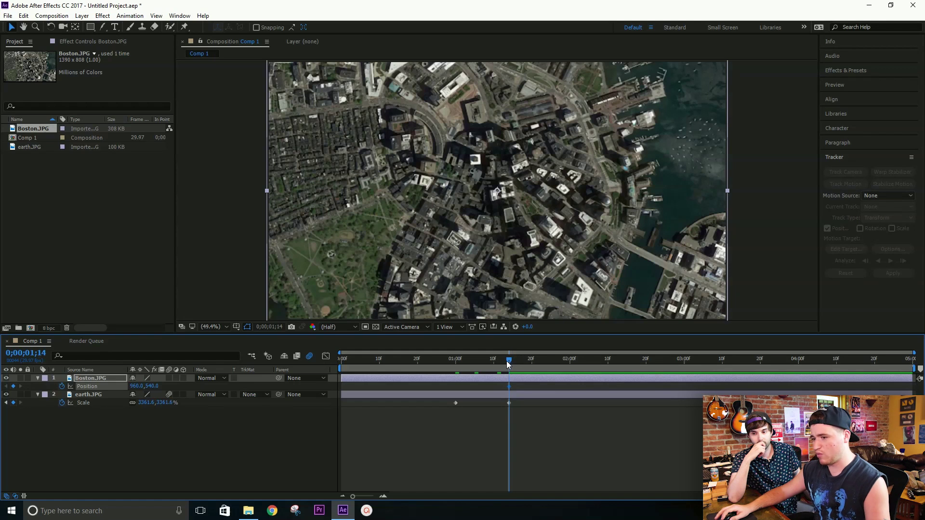
drag(510, 360, 457, 369)
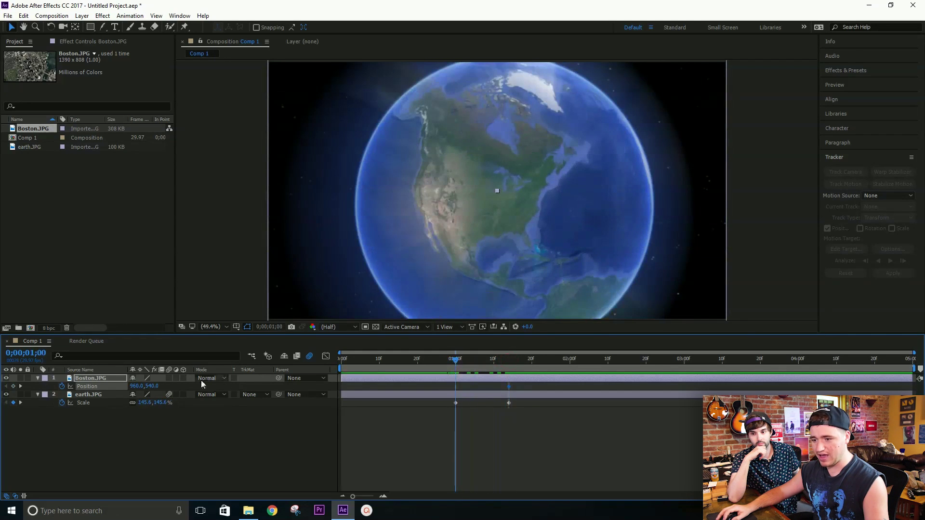
drag(151, 386, 232, 382)
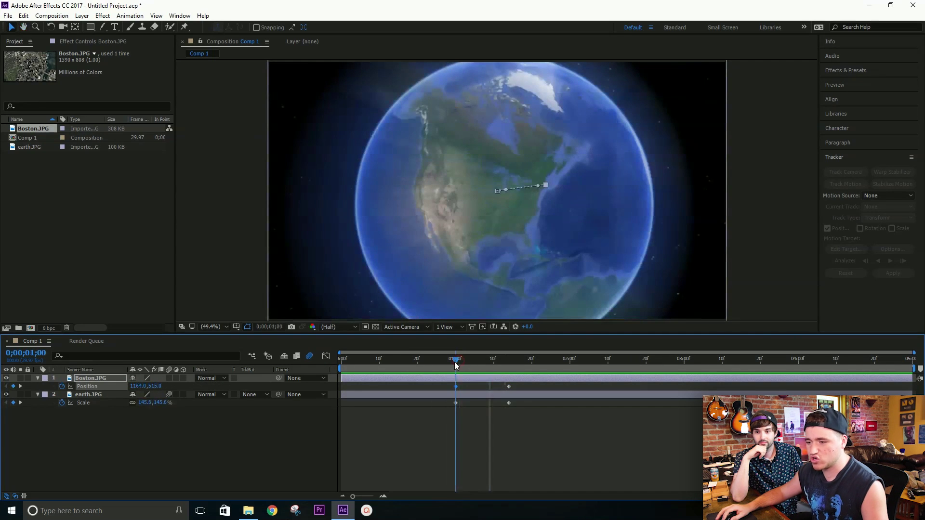
Enable motion blur on Boston.JPG and preview the zoom transition.
click(169, 379)
mouse_move(456, 361)
mouse_down()
mouse_move(475, 363)
mouse_move(456, 364)
mouse_up()
key(space)
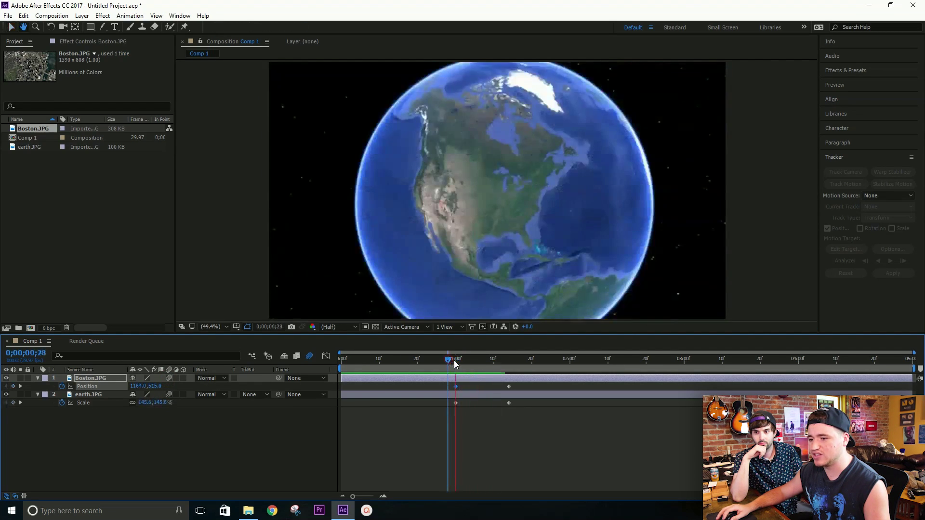
key(space)
mouse_move(458, 360)
mouse_down()
mouse_move(473, 362)
mouse_move(463, 363)
mouse_up()
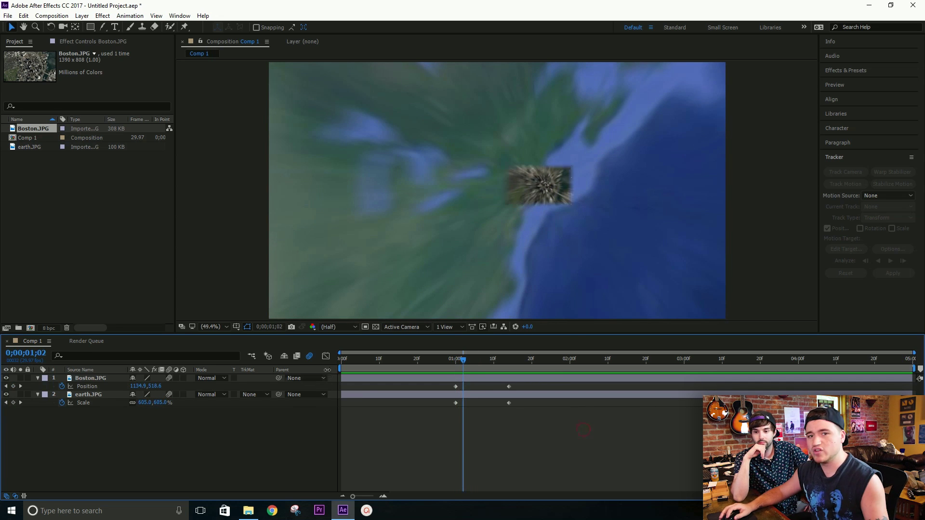
Import Mass.JPG from the Radial Zoom folder into the Project panel.
mouse_move(248, 511)
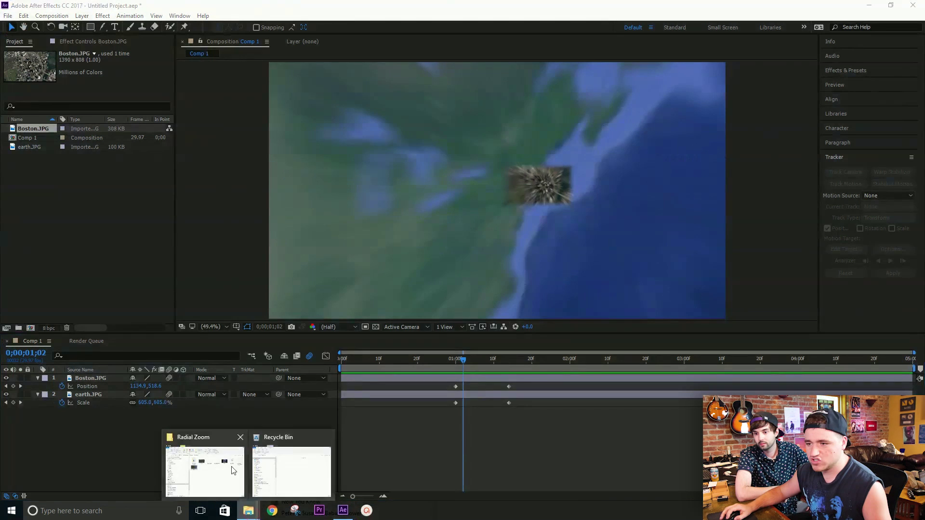
click(205, 465)
click(444, 236)
drag(444, 244, 111, 202)
Place Mass.JPG in Comp 1 between Boston.JPG and earth.JPG, at 1;00, showing its Position.
click(207, 204)
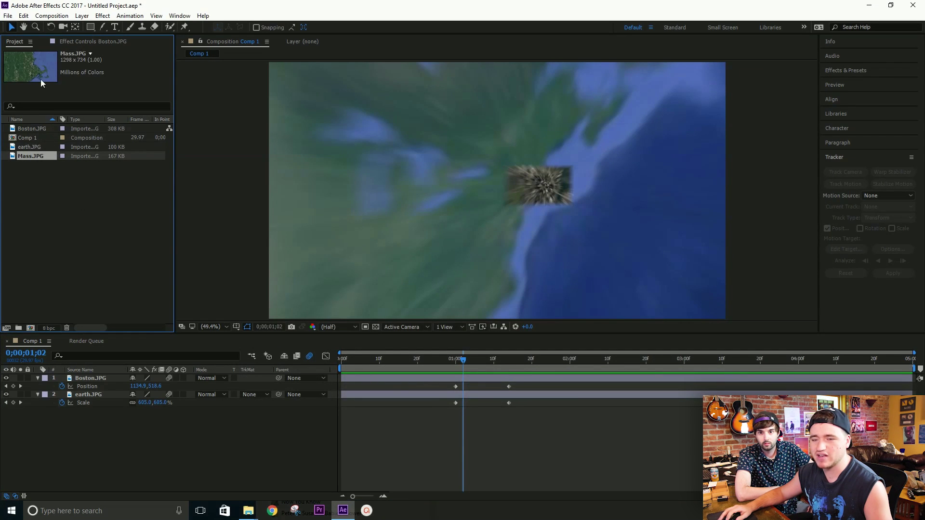
drag(28, 155, 364, 382)
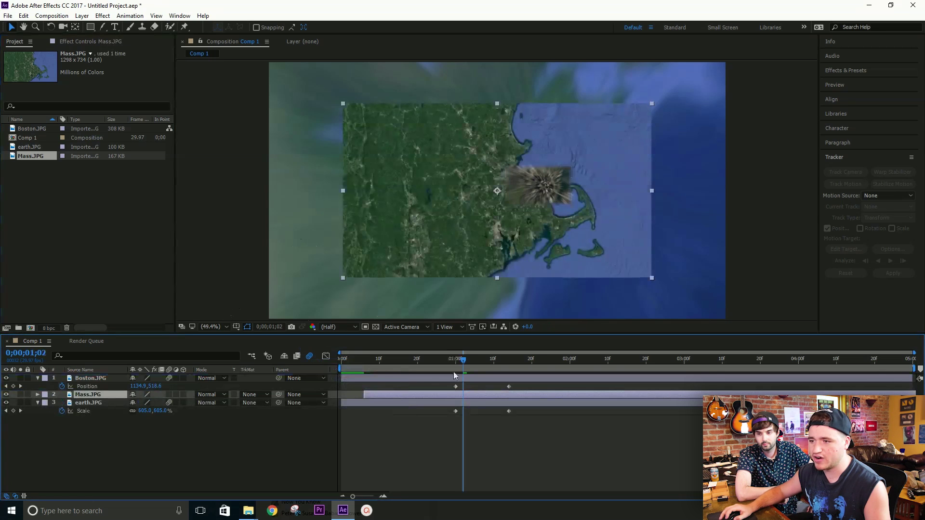
key(j)
key(p)
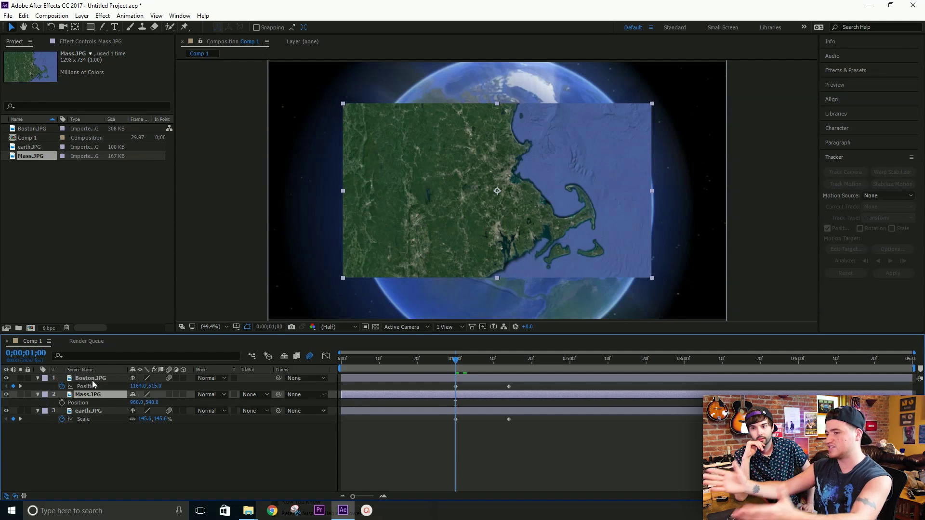
Select all of Boston.JPG's Position and Scale keyframes, then the Mass.JPG layer.
click(97, 377)
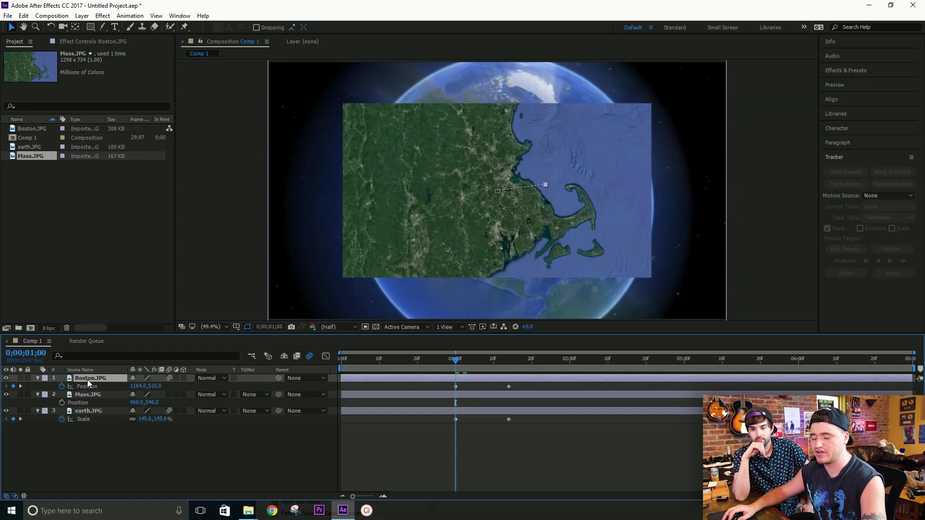
key(p)
key(u)
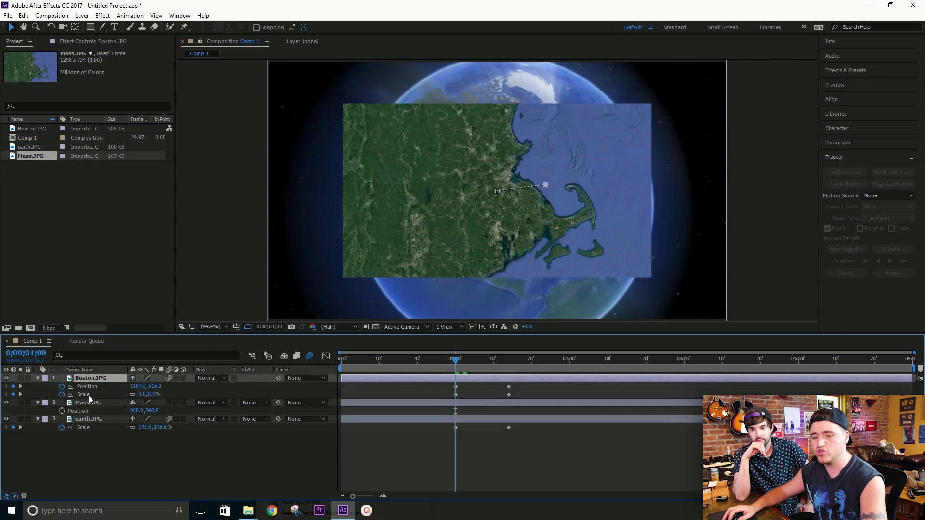
click(86, 387)
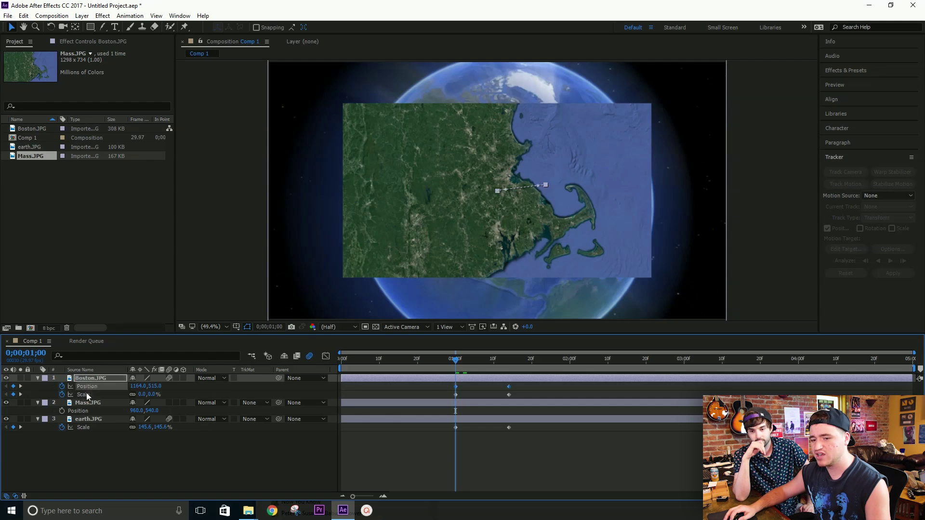
click(83, 395)
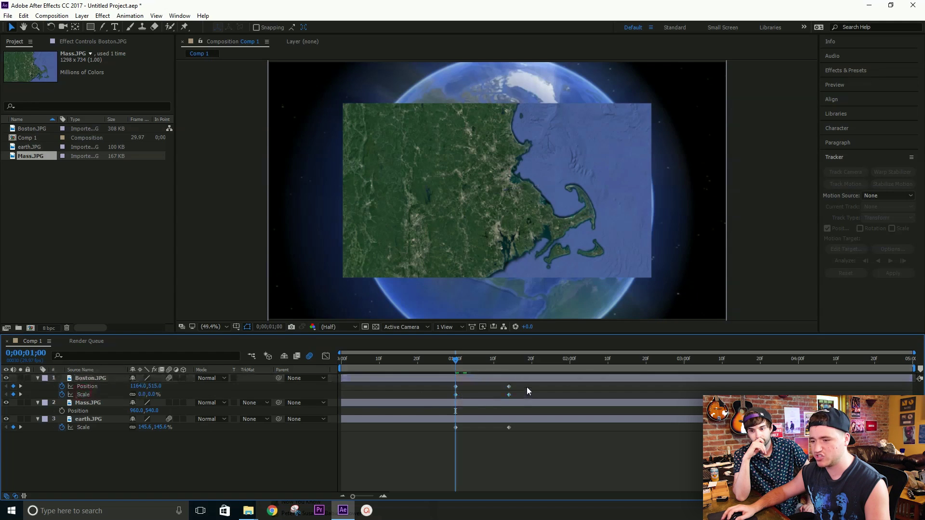
drag(526, 385, 451, 398)
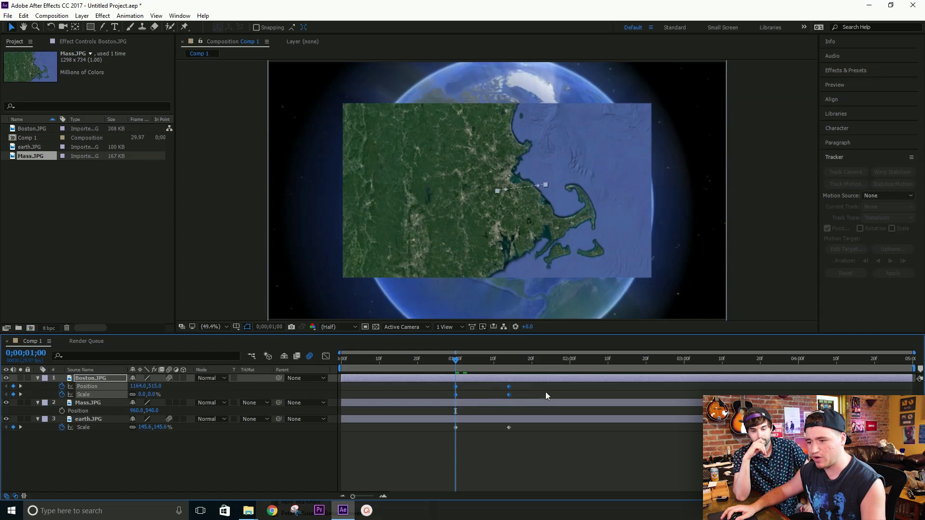
click(96, 403)
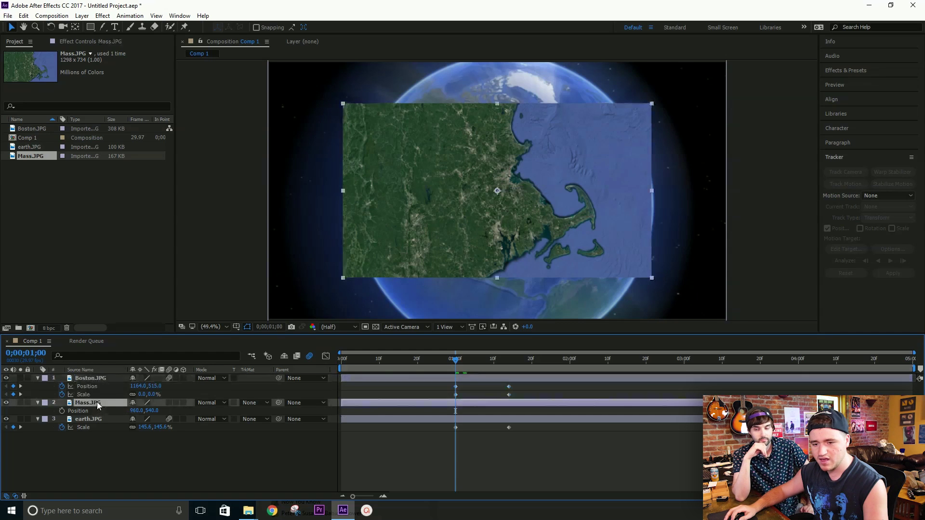
Paste Boston's Position and Scale zoom keyframes onto Mass.JPG and turn on its motion blur.
click(37, 403)
click(37, 403)
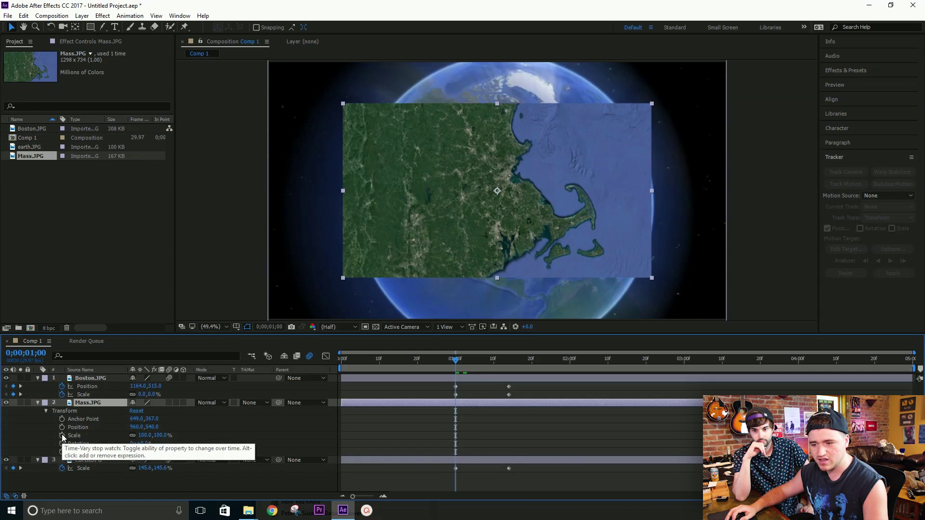
key(ctrl+v)
drag(456, 362, 475, 366)
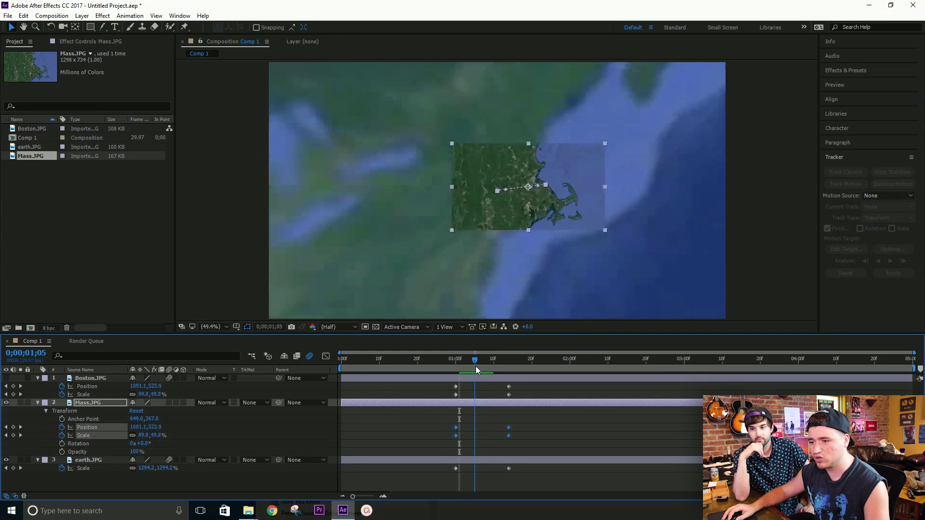
click(170, 405)
mouse_move(471, 367)
mouse_down()
mouse_move(504, 360)
mouse_move(463, 360)
mouse_move(483, 363)
mouse_up()
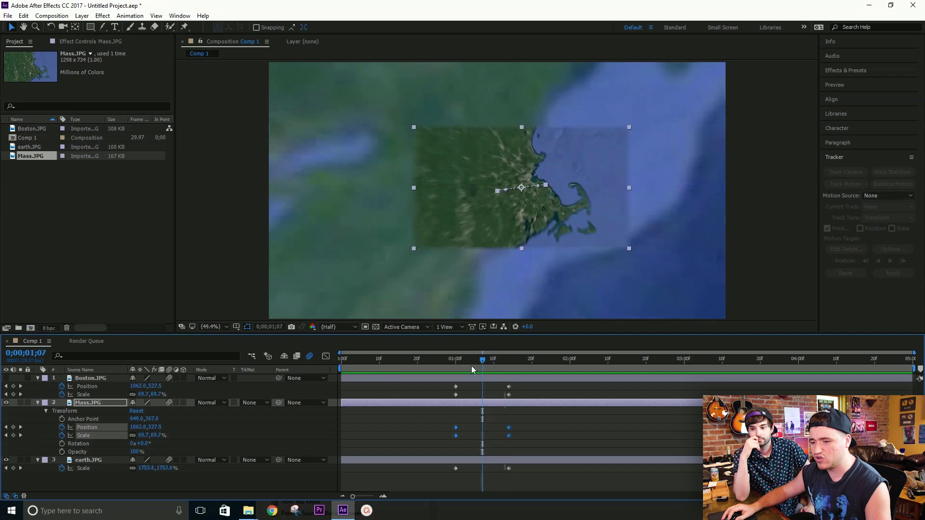
Slide Boston.JPG's layer later in the timeline so its zoom starts a few frames after the map's.
click(395, 379)
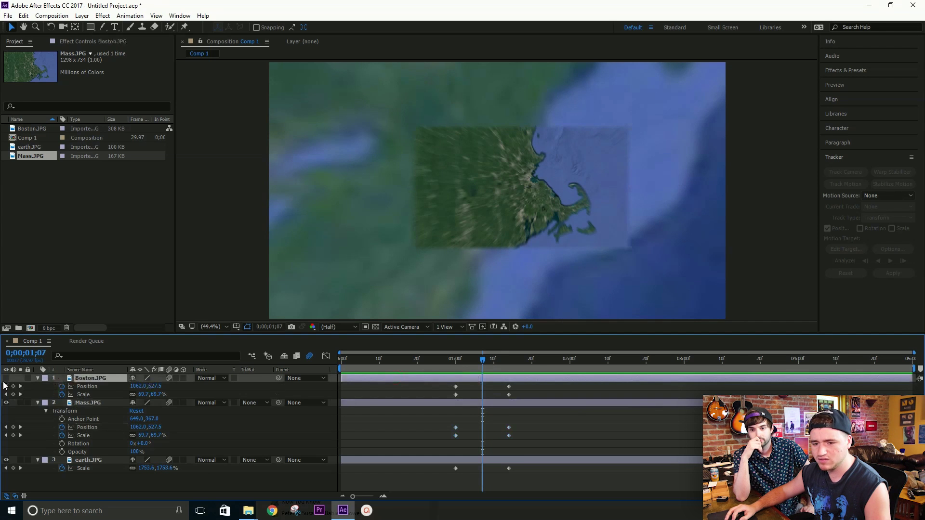
drag(412, 379, 509, 363)
drag(518, 424, 502, 439)
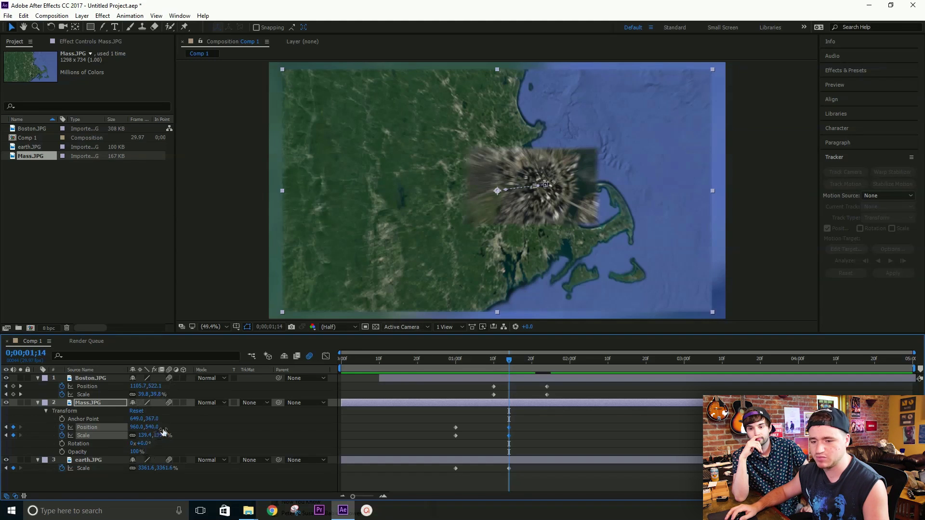
Scale the map to 189.4% at 1;14, shift it left to recentre Boston, and preview the zoom.
drag(145, 436, 320, 432)
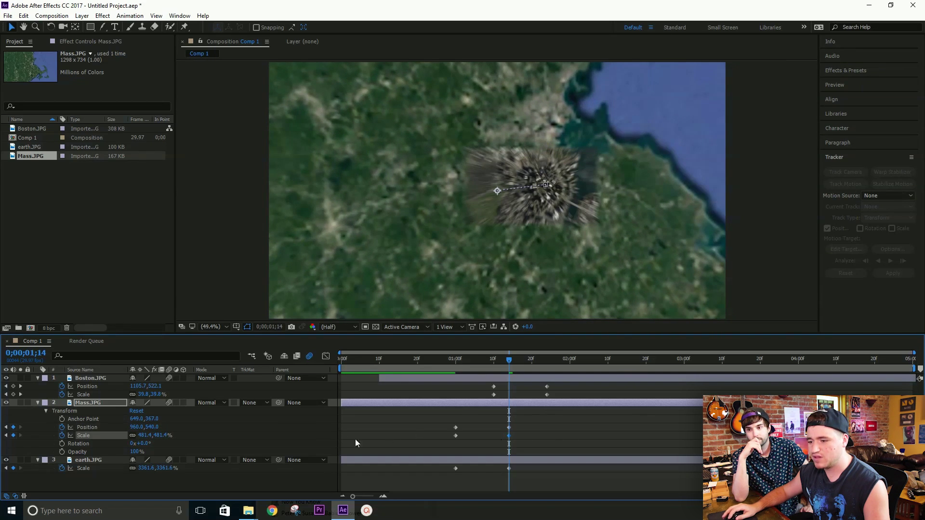
drag(137, 427, 270, 427)
drag(485, 361, 547, 361)
drag(522, 420, 547, 434)
drag(544, 370, 413, 365)
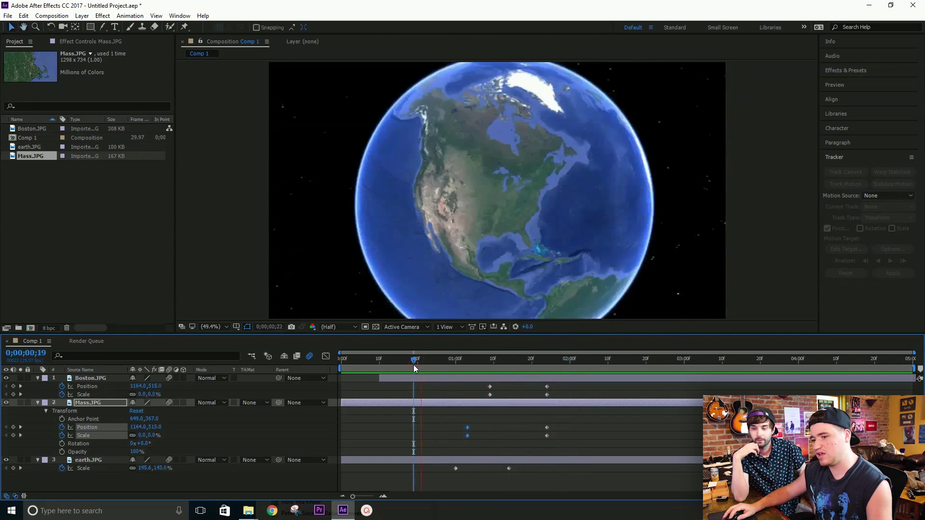
key(space)
click(455, 365)
mouse_move(455, 366)
mouse_down()
mouse_move(434, 368)
mouse_move(520, 368)
mouse_move(452, 366)
mouse_up()
Pre-compose the Boston, Mass and earth layers into a composition named 'Zoom', then open Effects & Presets search.
key(ctrl+a)
key(u)
right_click(112, 377)
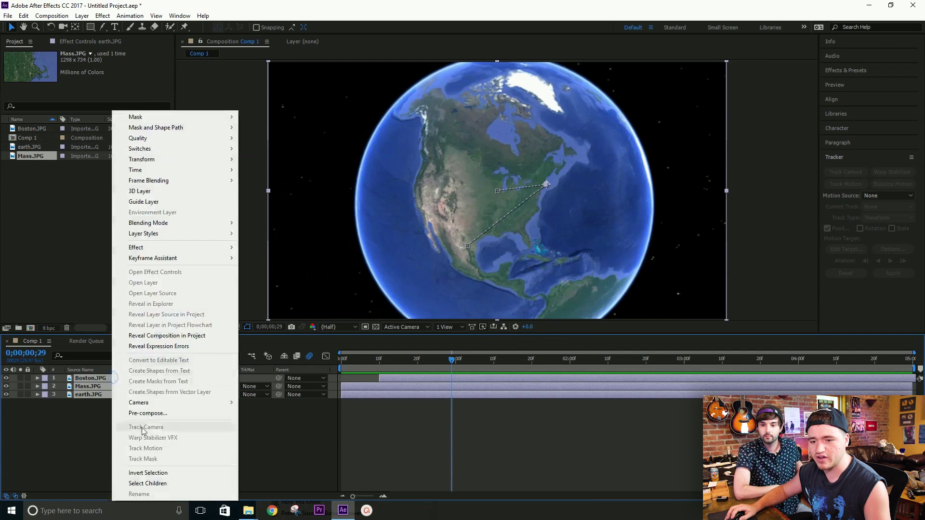
click(154, 414)
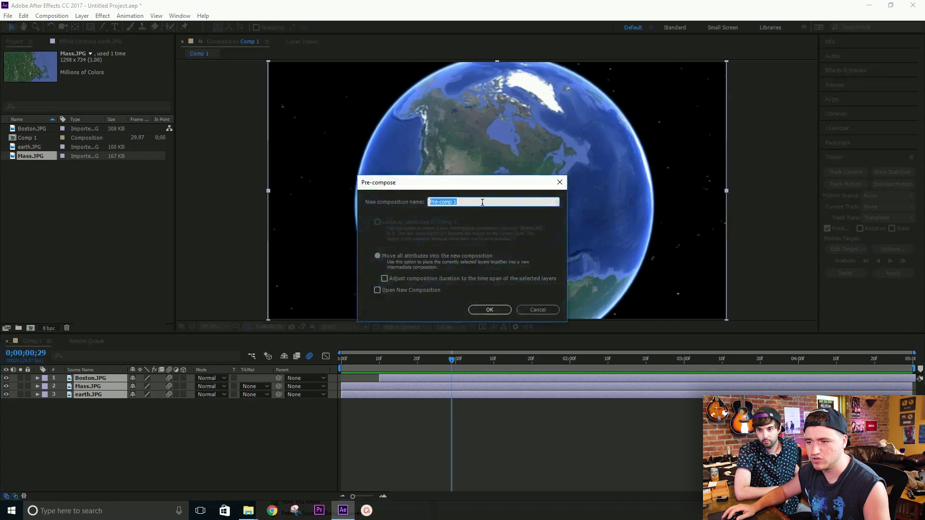
text(Zoo)
click(487, 310)
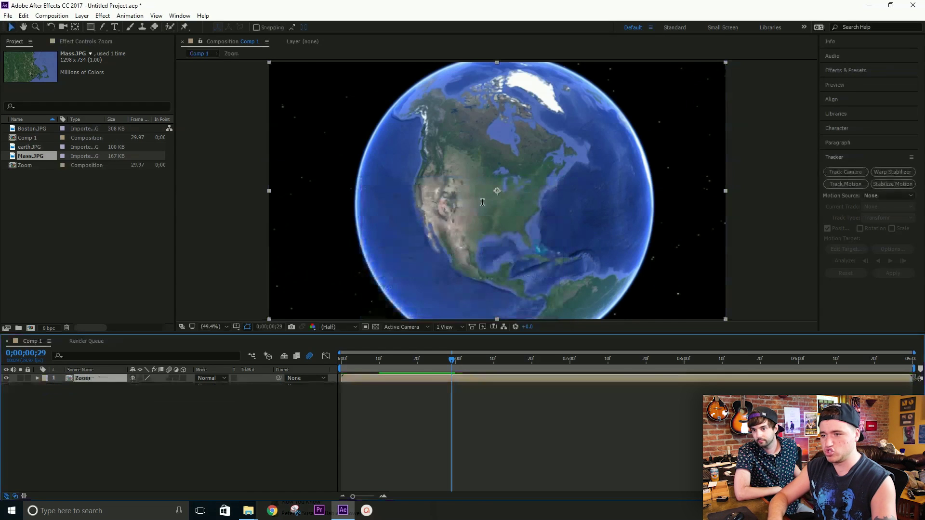
click(859, 70)
click(866, 82)
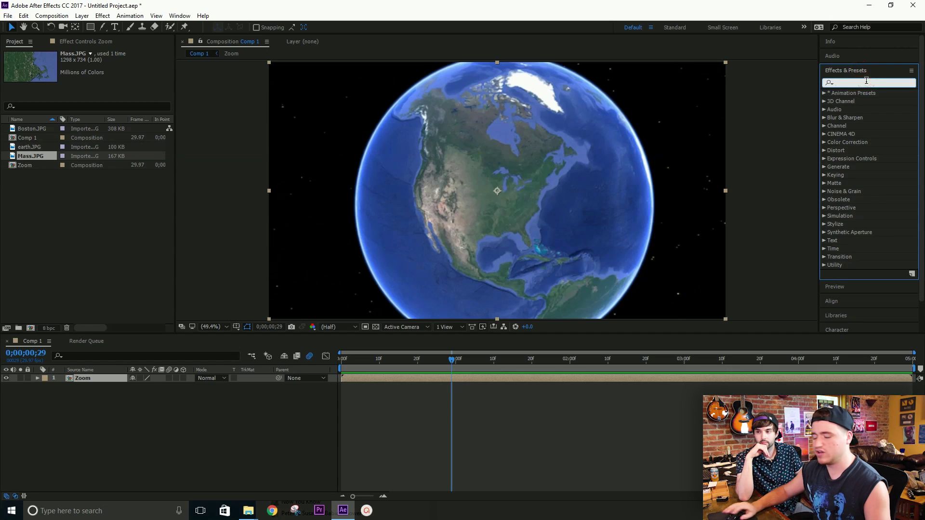
Search for 'radial bl' and drop Radial Blur onto the Zoom layer in the viewer.
text(radial blur)
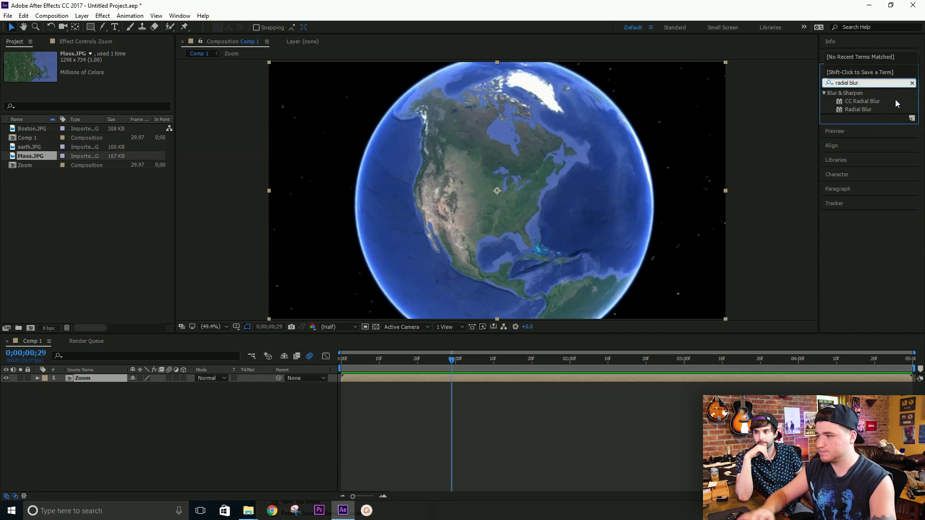
drag(859, 111, 581, 174)
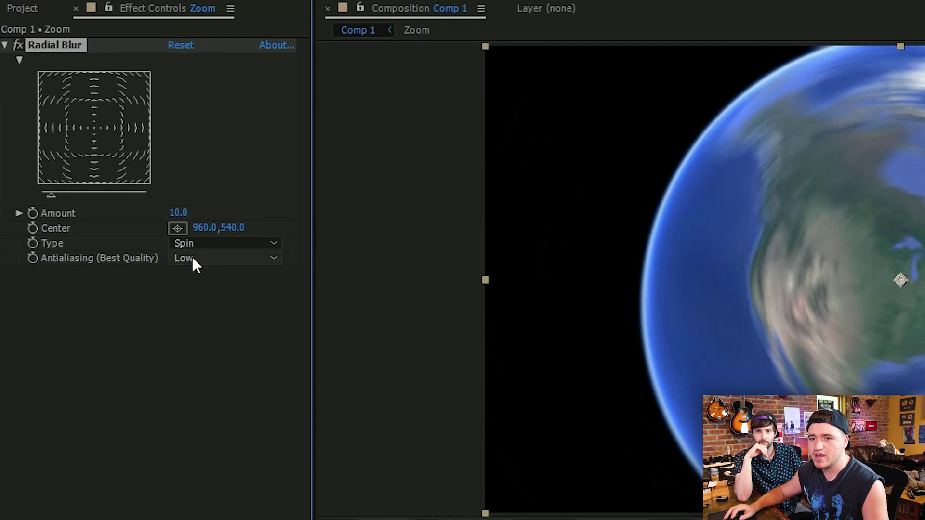
Switch Radial Blur to Zoom type, centre it at 1164,512 over Boston, and test the Amount.
click(127, 171)
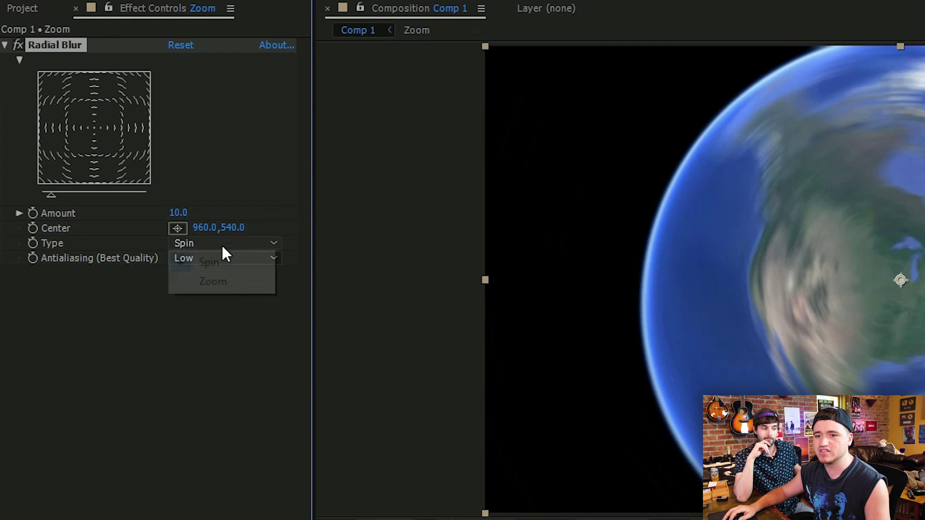
click(220, 283)
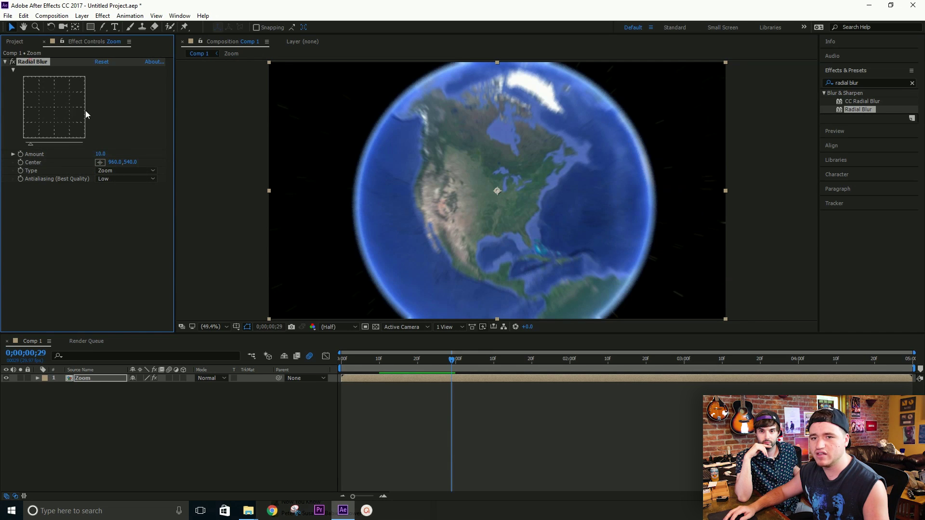
drag(115, 162, 169, 161)
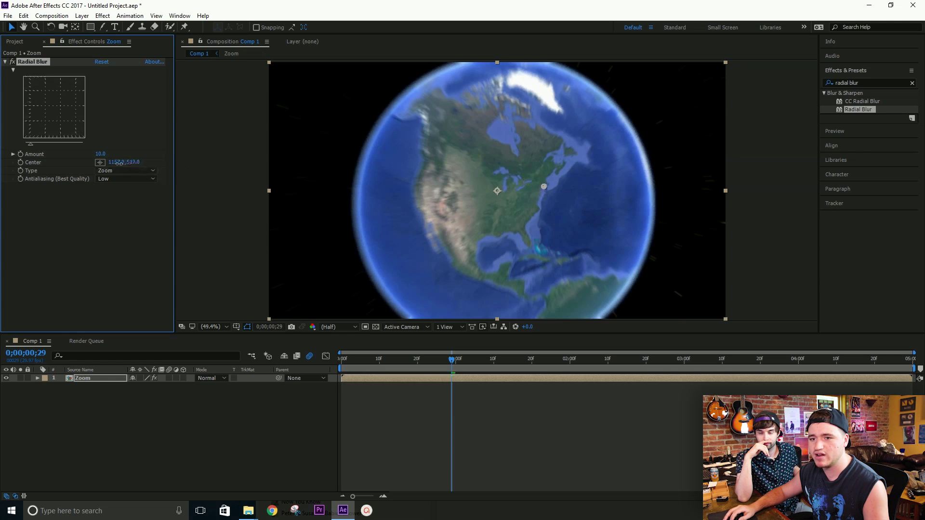
drag(118, 164, 100, 166)
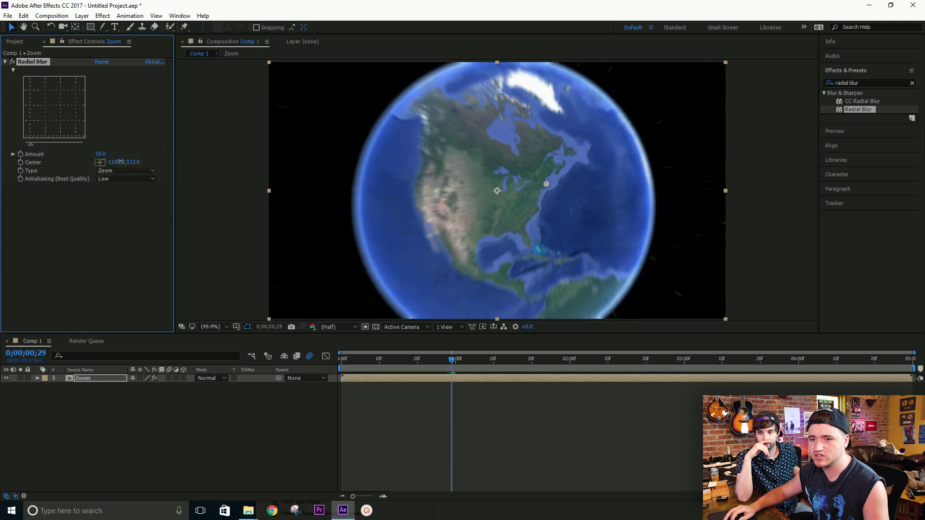
mouse_move(103, 153)
mouse_down()
mouse_move(344, 157)
mouse_move(54, 187)
mouse_move(159, 199)
mouse_move(5, 216)
mouse_up()
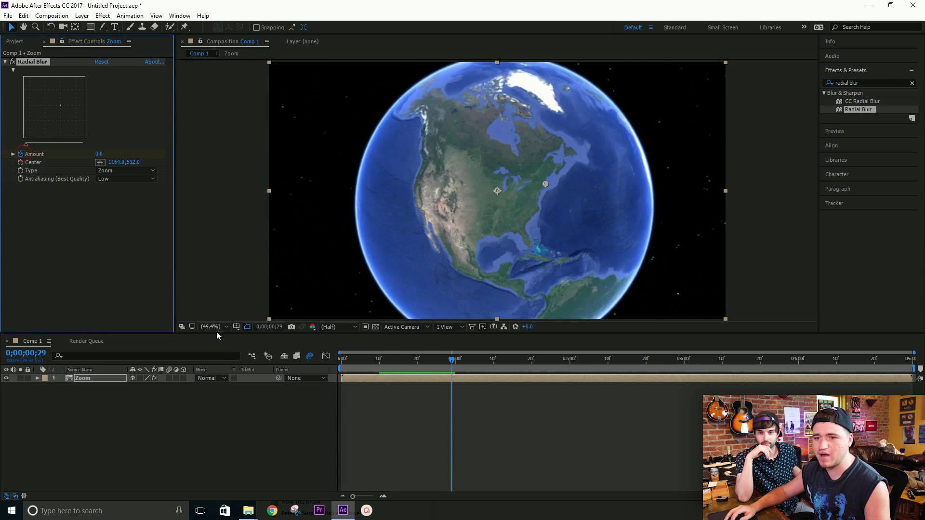
Raise the blur Amount at the wide coastal frame, adding an Amount keyframe.
key(u)
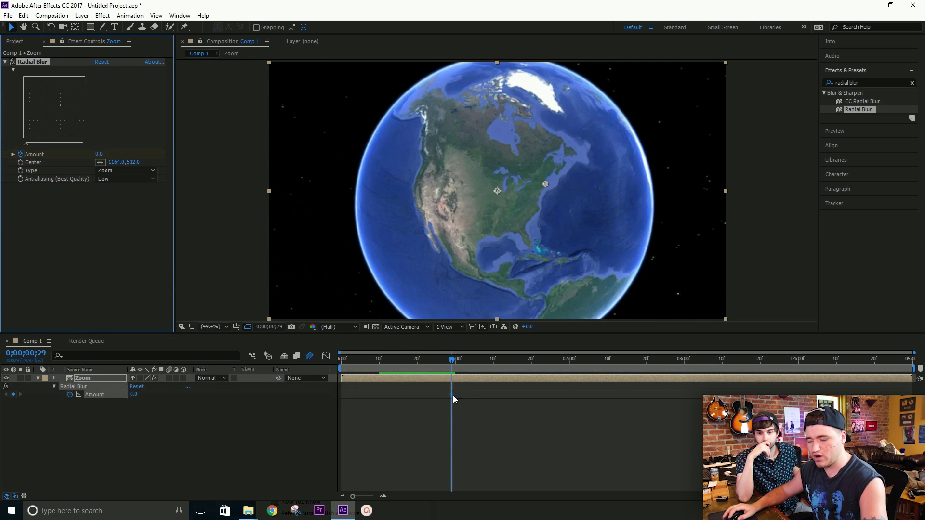
drag(453, 362, 545, 360)
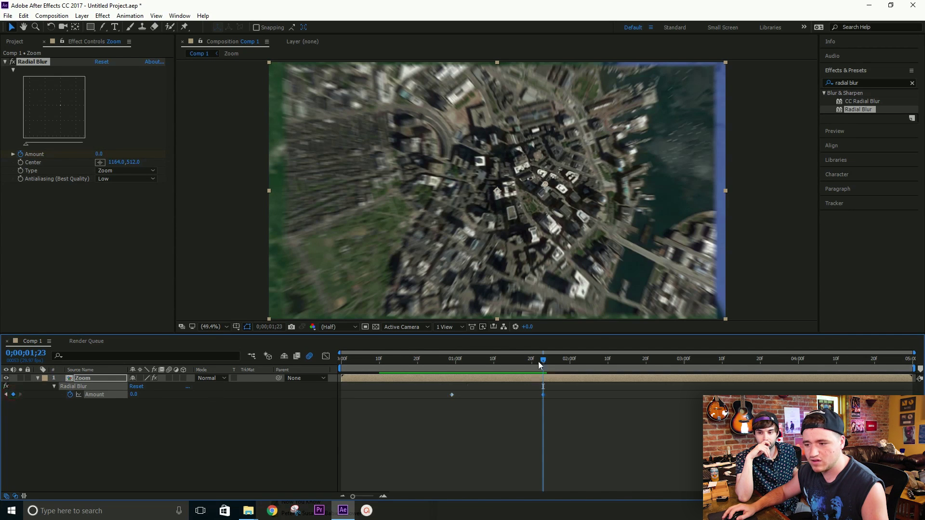
drag(545, 362, 466, 374)
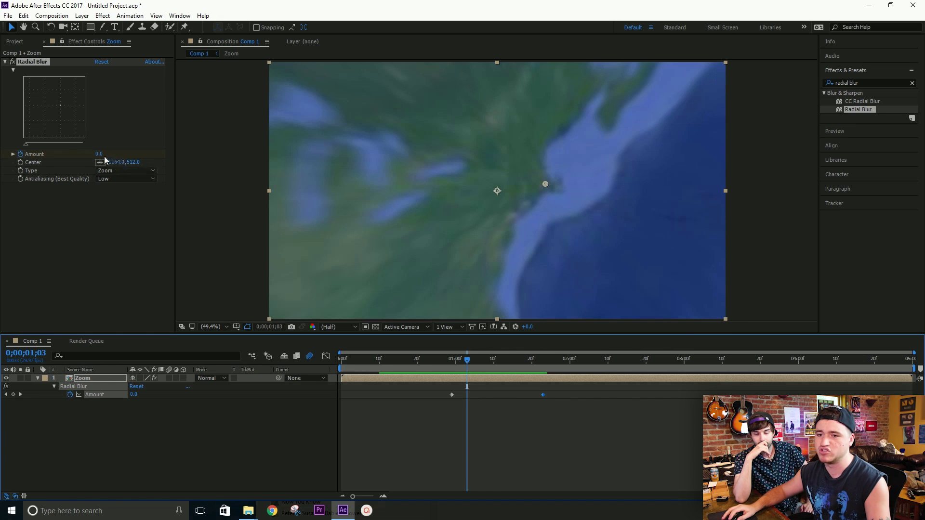
drag(101, 153, 189, 150)
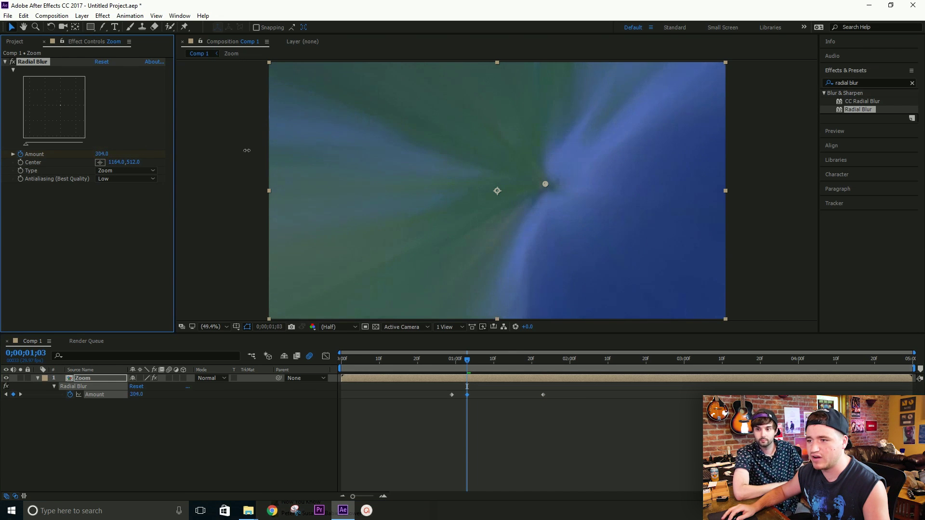
Move the peak blur keyframe later and preview the blur flaring mid-zoom before the clear 1;26 frame.
mouse_move(454, 359)
mouse_down()
mouse_move(530, 360)
mouse_move(449, 366)
mouse_up()
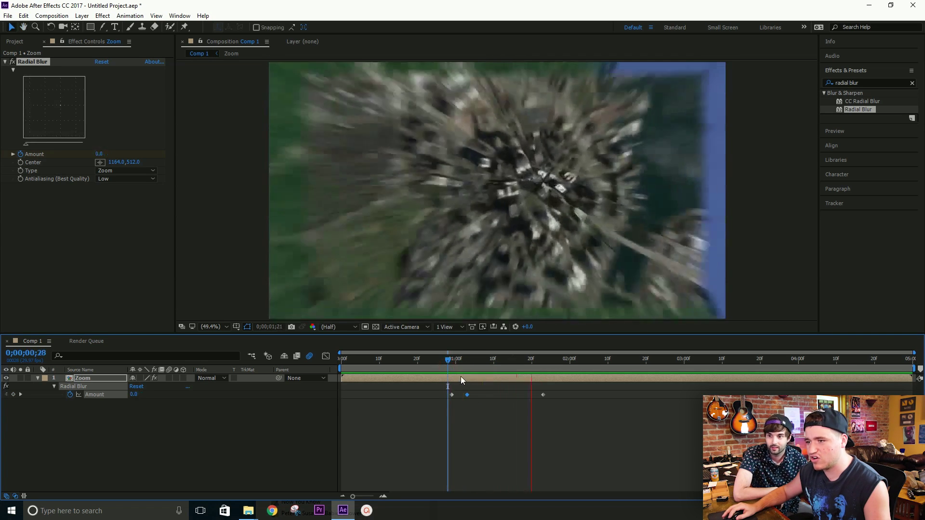
mouse_move(449, 365)
mouse_down()
mouse_move(464, 363)
mouse_move(441, 360)
mouse_up()
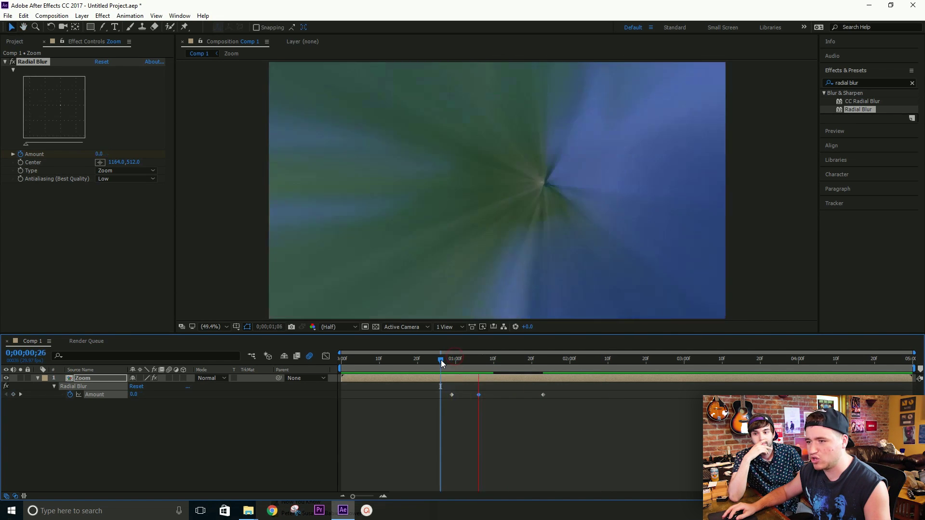
drag(479, 395, 494, 398)
click(444, 362)
key(space)
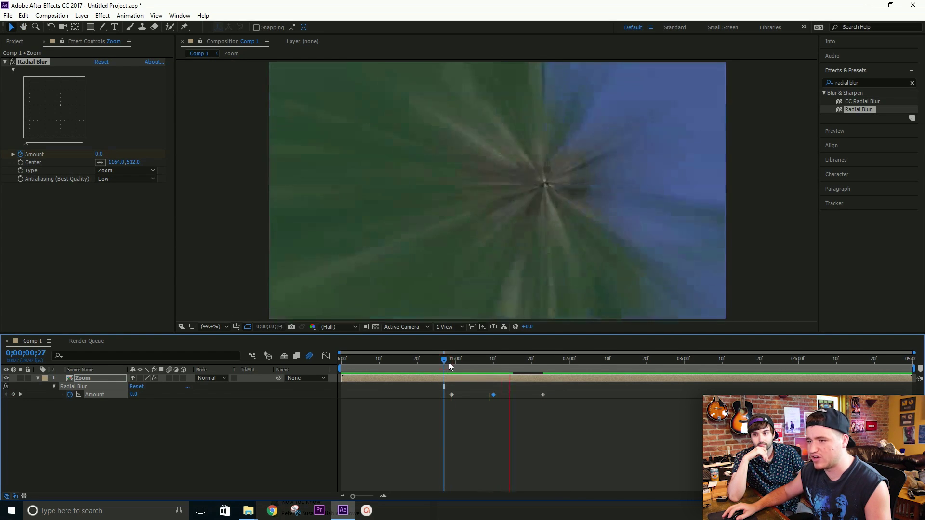
click(447, 363)
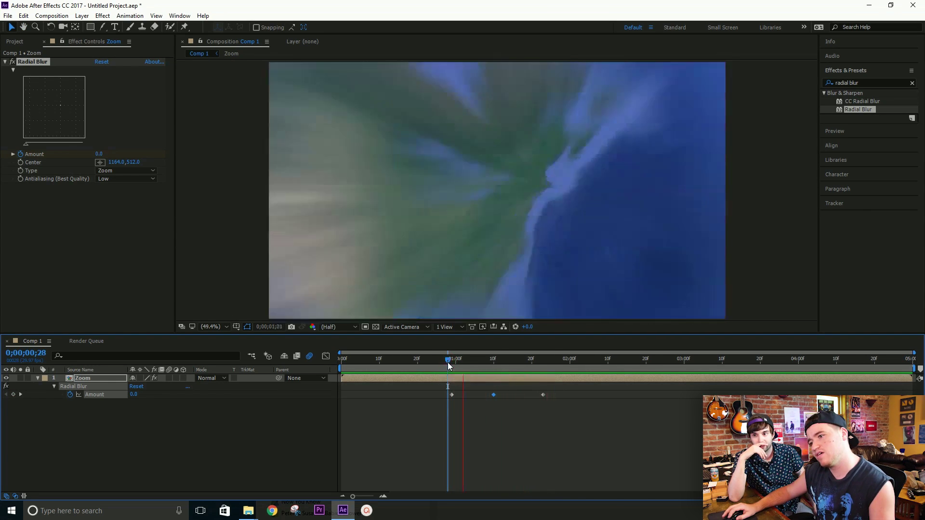
key(space)
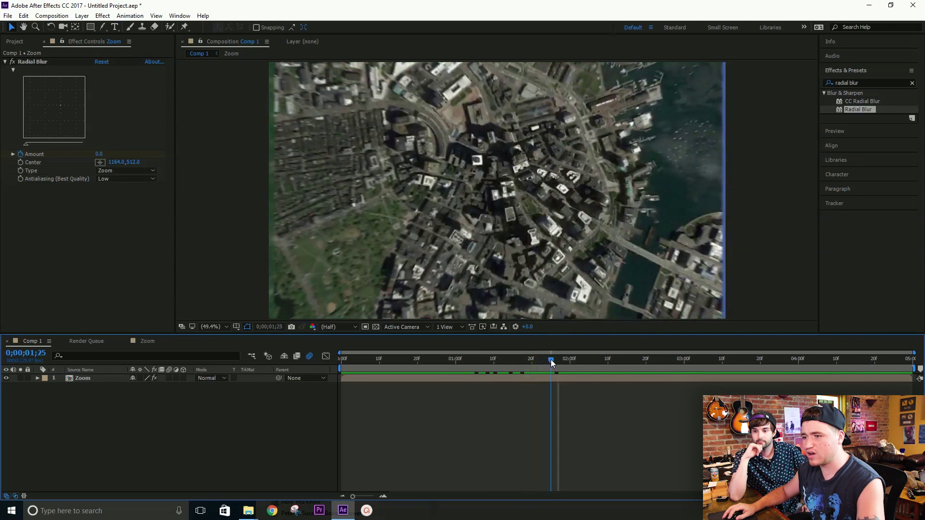
drag(550, 359, 554, 360)
click(541, 418)
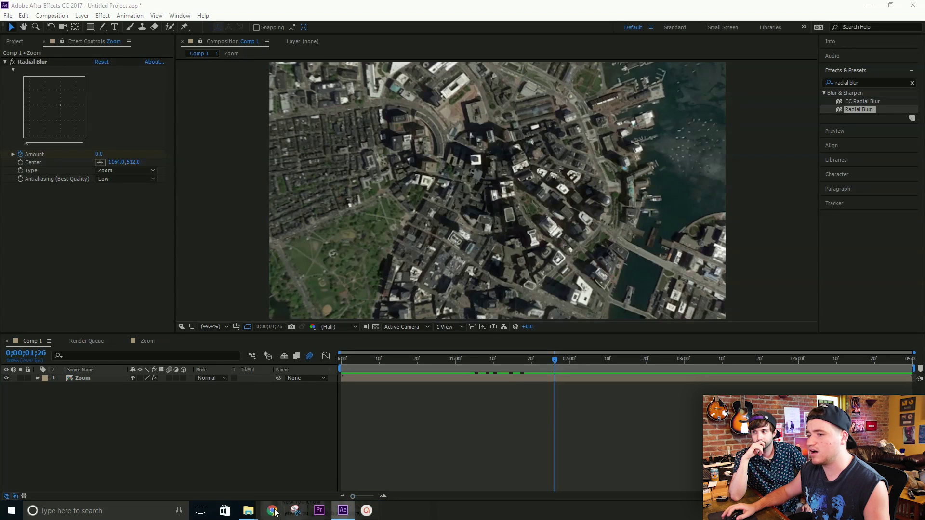
Select clouds-png-4 and Clouds-PNG-Pic in the Radial Zoom folder and drag them into After Effects.
mouse_move(250, 512)
click(229, 462)
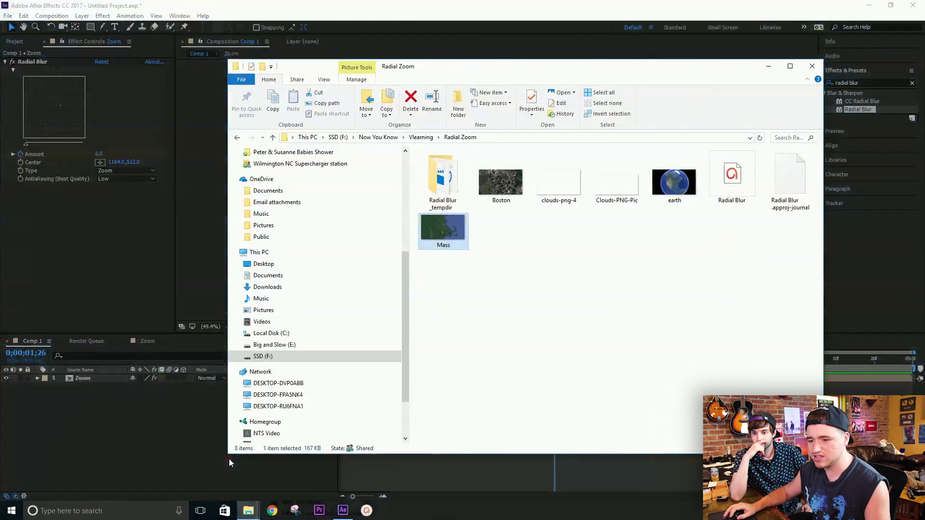
drag(626, 239, 560, 178)
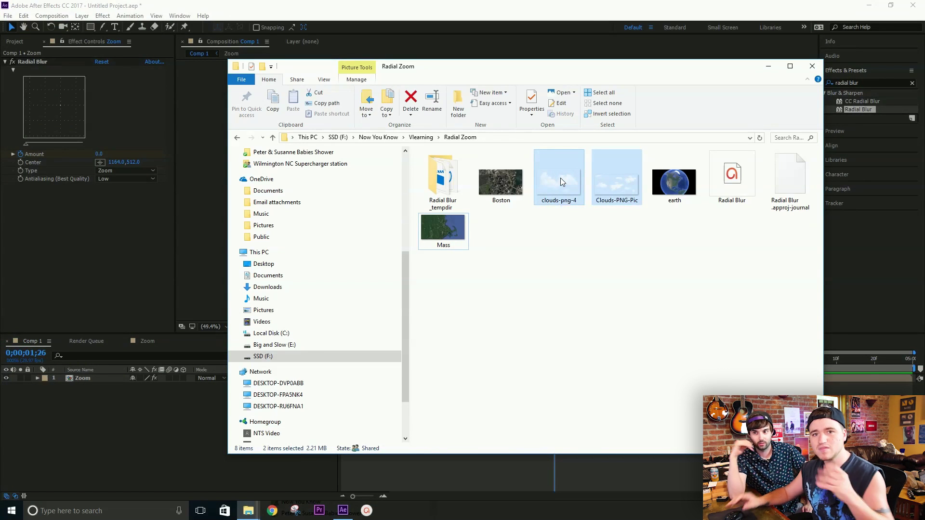
drag(560, 178, 38, 185)
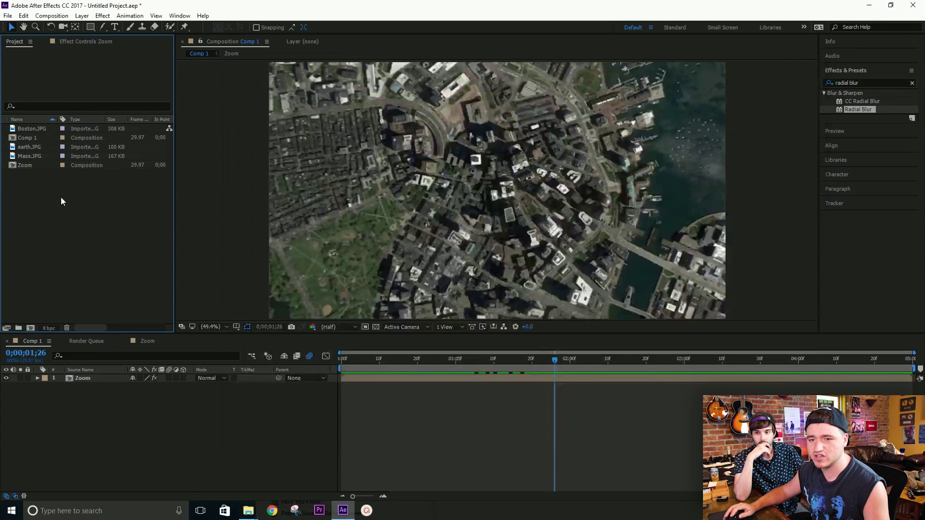
Add clouds-png-4 and Clouds-PNG-Pic to Comp 1 as layers above the Zoom layer.
drag(35, 138, 498, 127)
key(comma)
key(period)
key(comma)
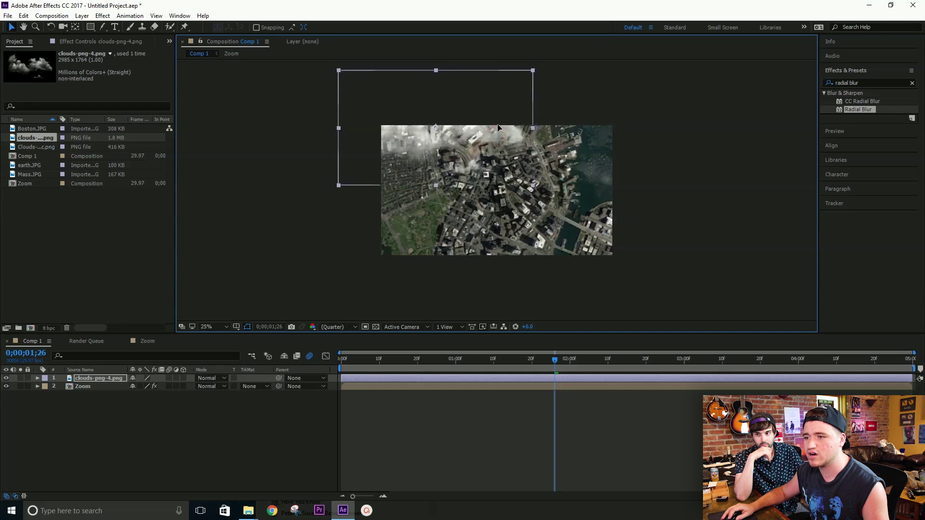
key(period)
drag(34, 146, 483, 208)
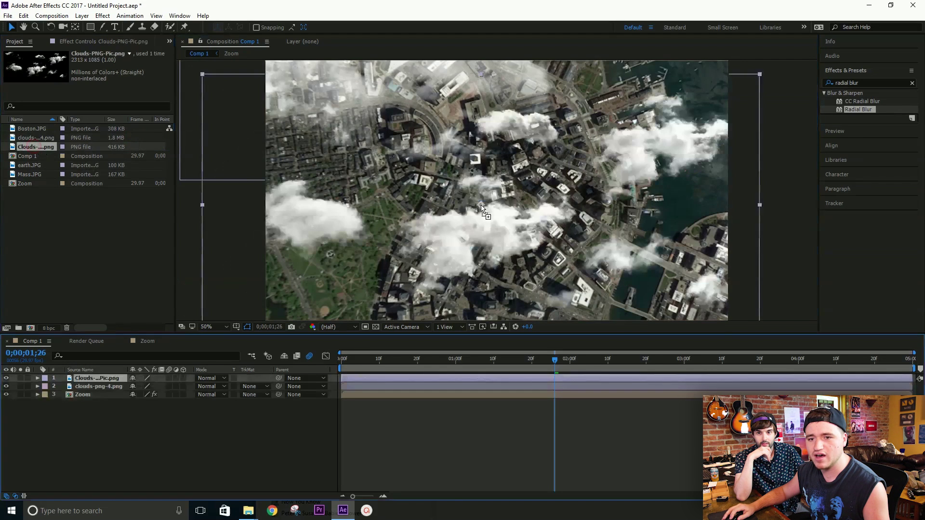
Move the clouds lower and enlarge them to cover the Boston aerial.
drag(480, 74, 591, 283)
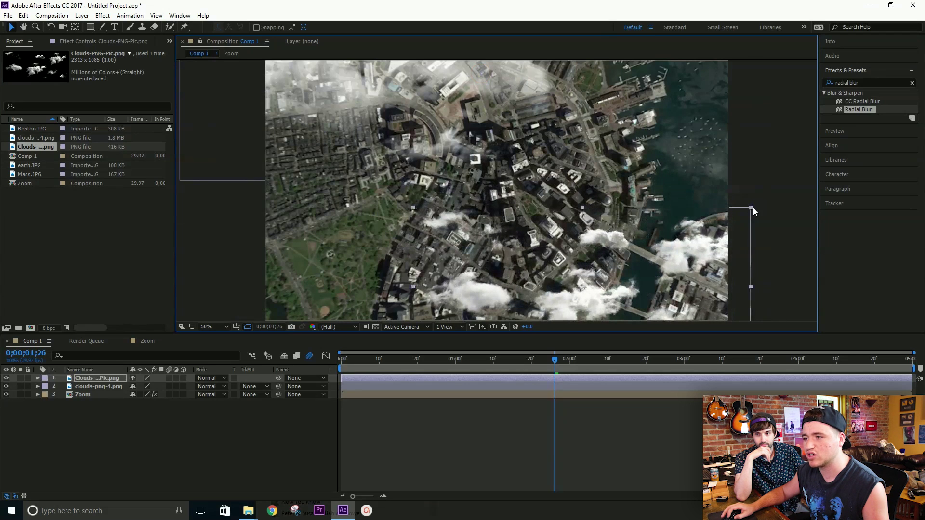
drag(753, 208, 820, 183)
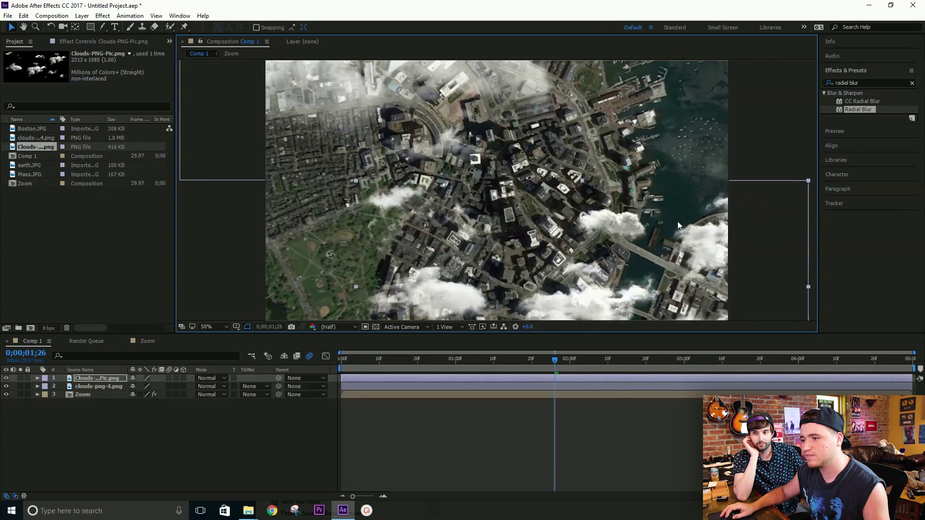
drag(581, 180, 561, 300)
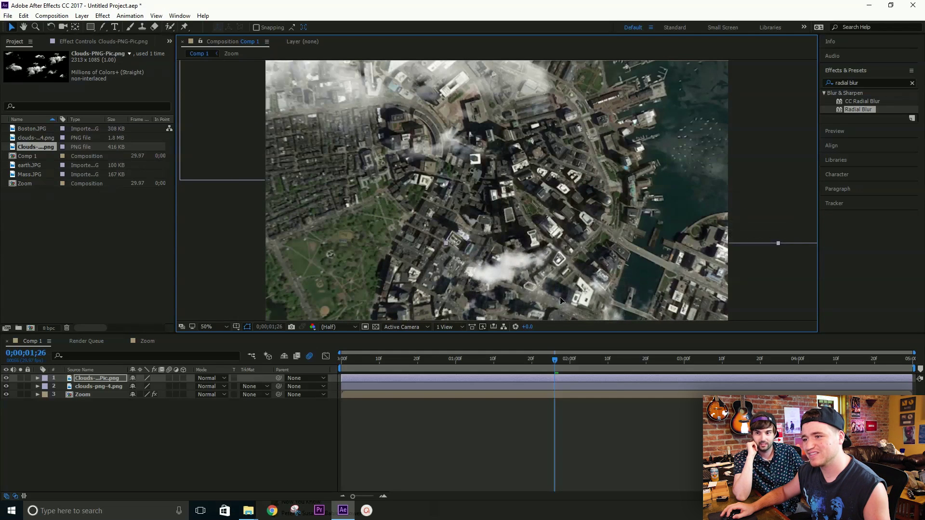
drag(552, 360, 545, 364)
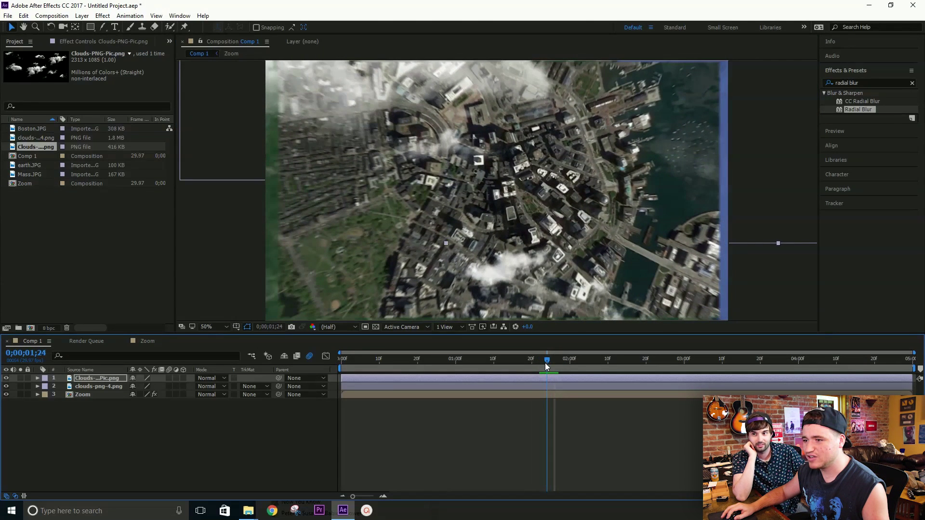
click(100, 387)
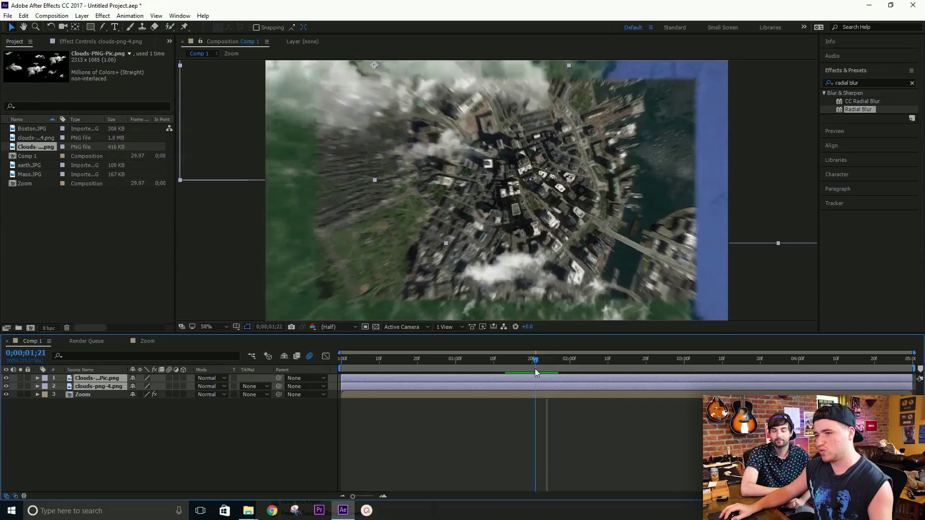
Keyframe both cloud layers' Opacity from 0% at 1;22 to 100% at 1;27.
drag(535, 368, 539, 369)
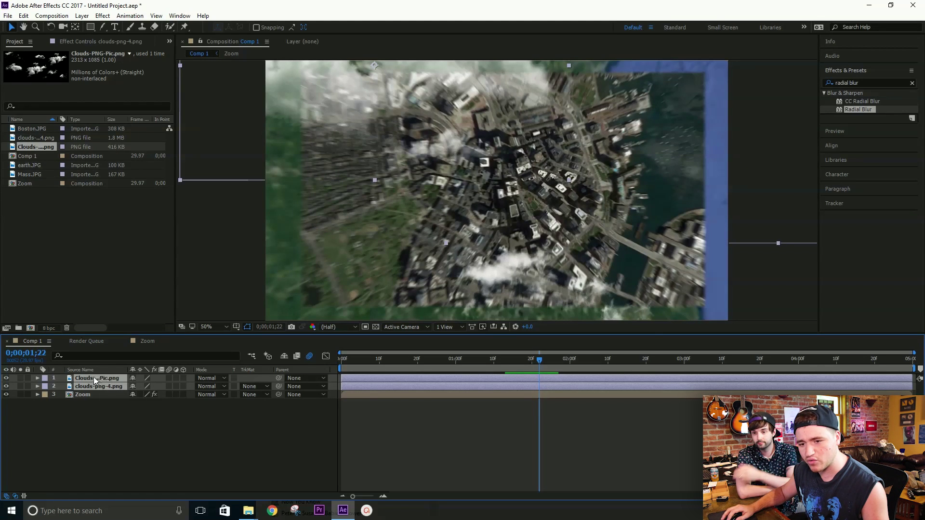
key(t)
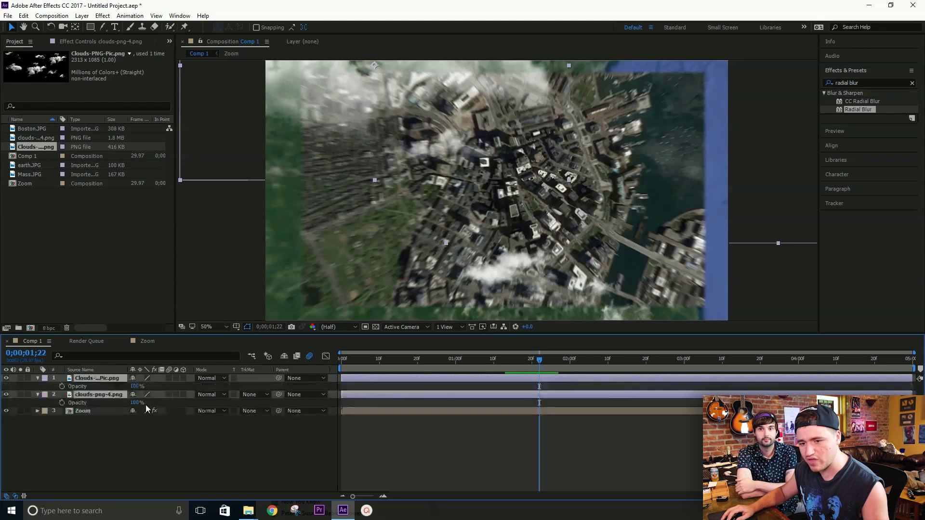
click(62, 403)
click(62, 387)
drag(540, 385, 560, 386)
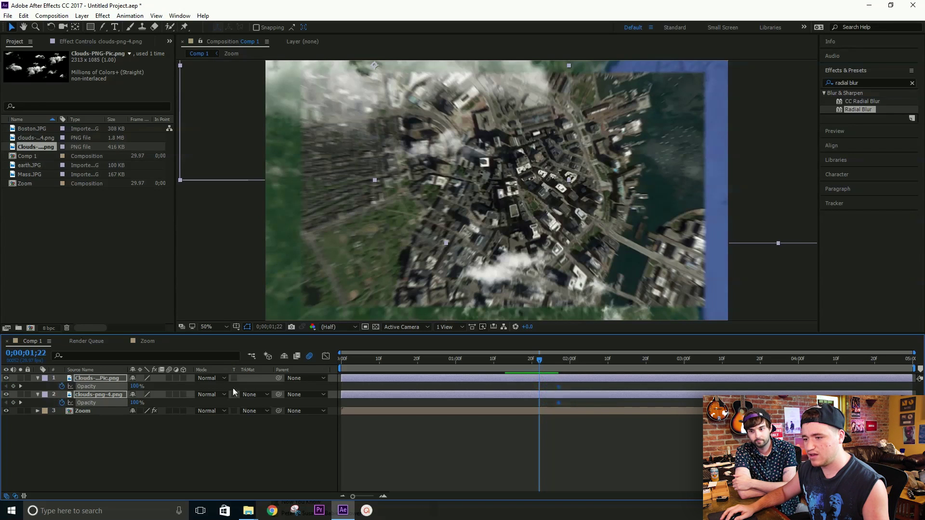
drag(134, 386, 86, 386)
drag(539, 362, 562, 360)
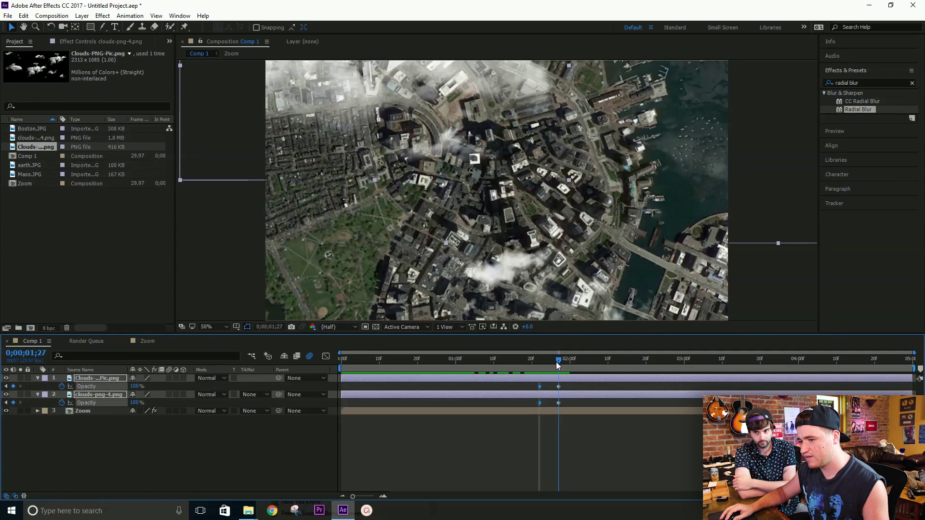
Add Null 1, parent both cloud layers to it, and shift Clouds-PNG-Pic up and left.
right_click(161, 436)
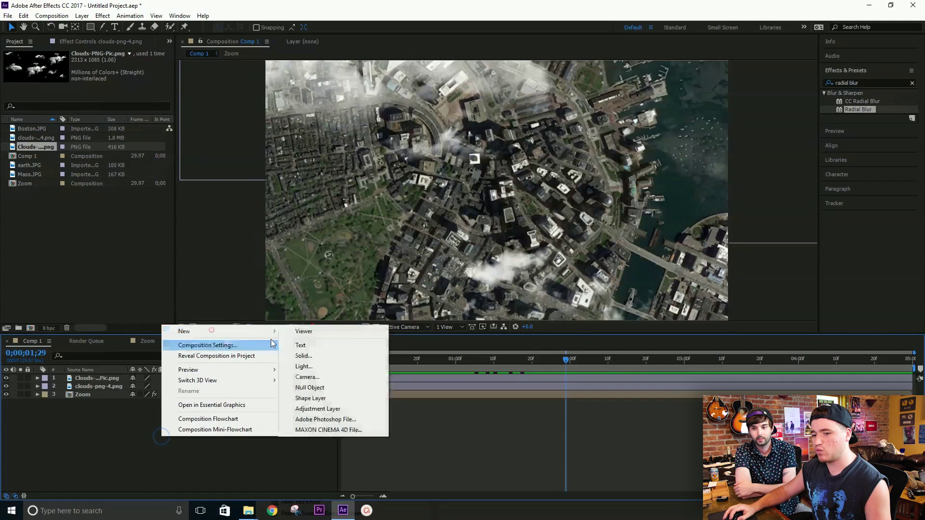
click(307, 388)
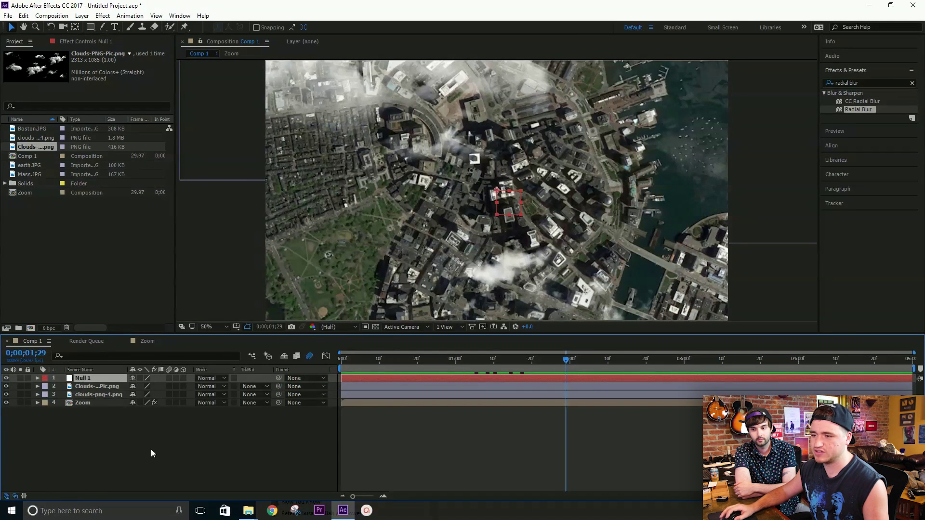
click(96, 386)
shift+click(99, 394)
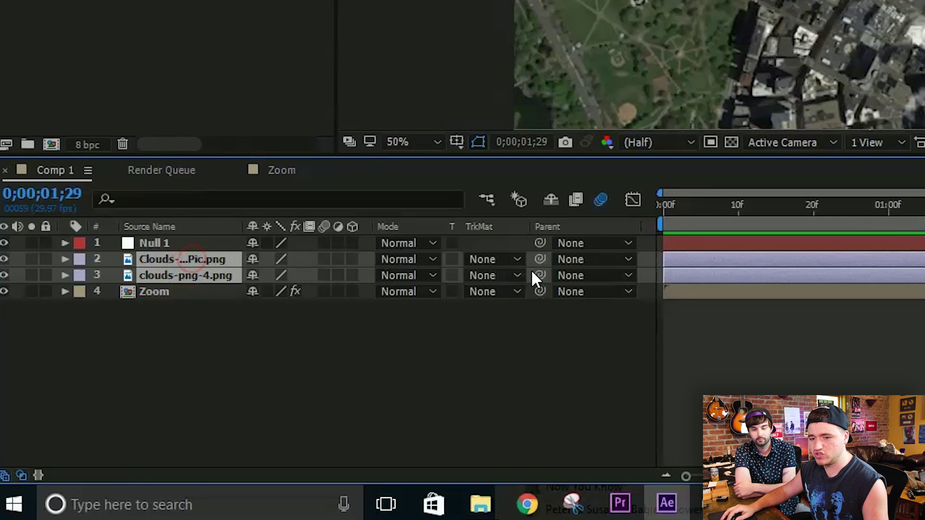
drag(533, 272, 185, 247)
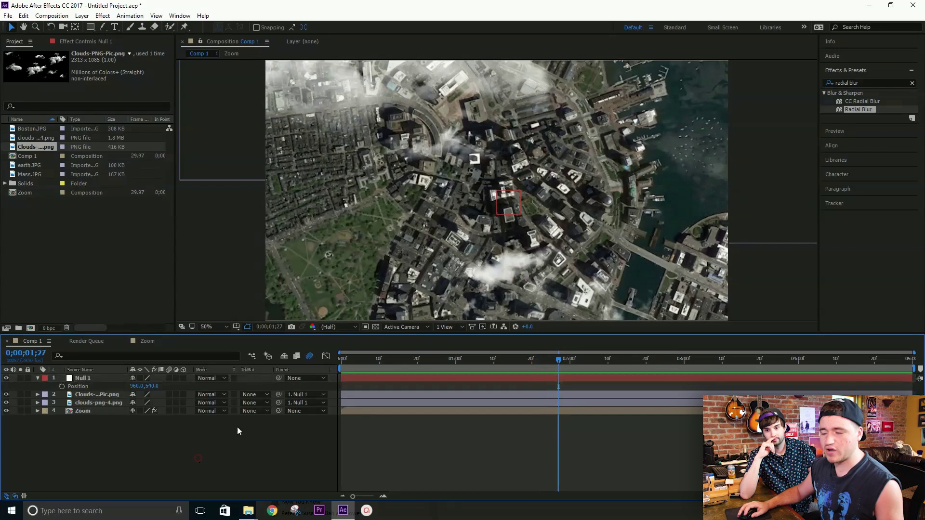
click(479, 274)
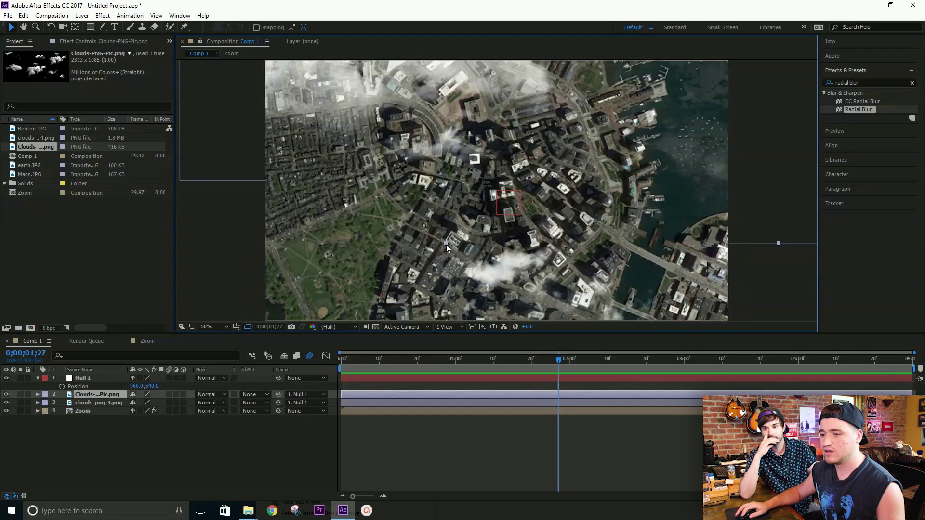
drag(447, 244, 415, 225)
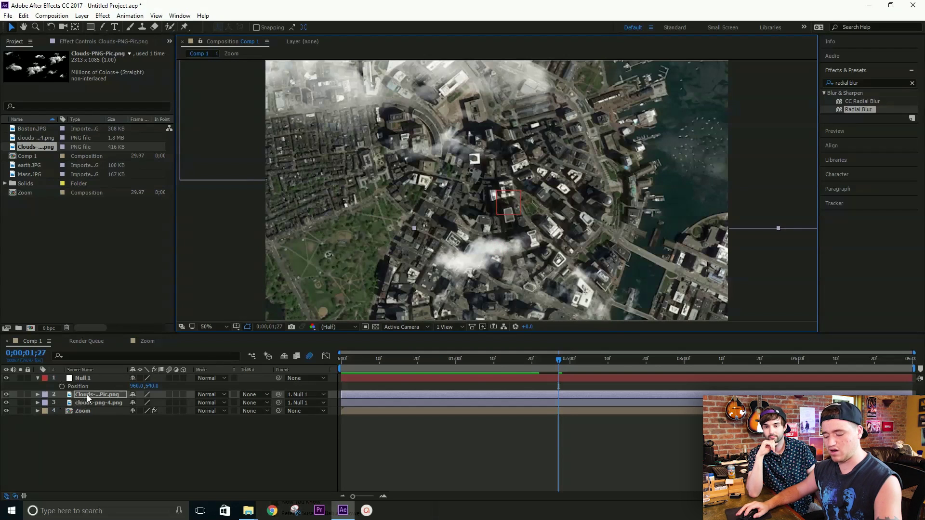
Keyframe the Clouds-PNG-Pic position at 1;26 and drift it right to X 1216 later, then preview.
key(p)
mouse_move(552, 360)
mouse_down()
mouse_move(537, 362)
mouse_move(554, 363)
mouse_up()
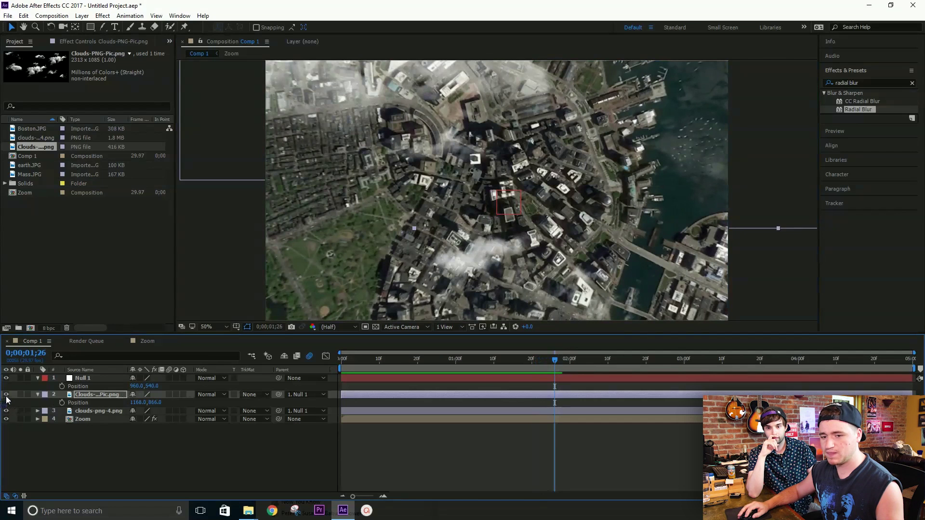
click(62, 404)
drag(554, 364, 673, 368)
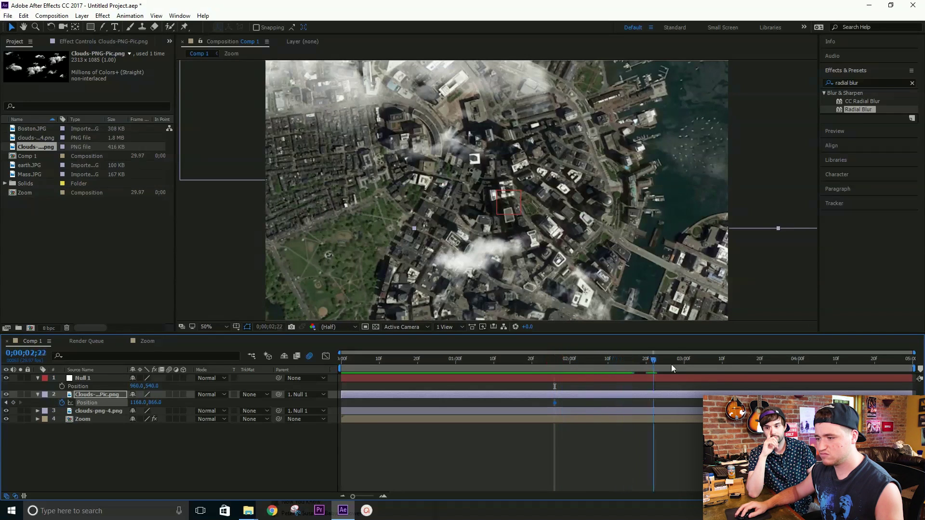
drag(134, 403, 163, 403)
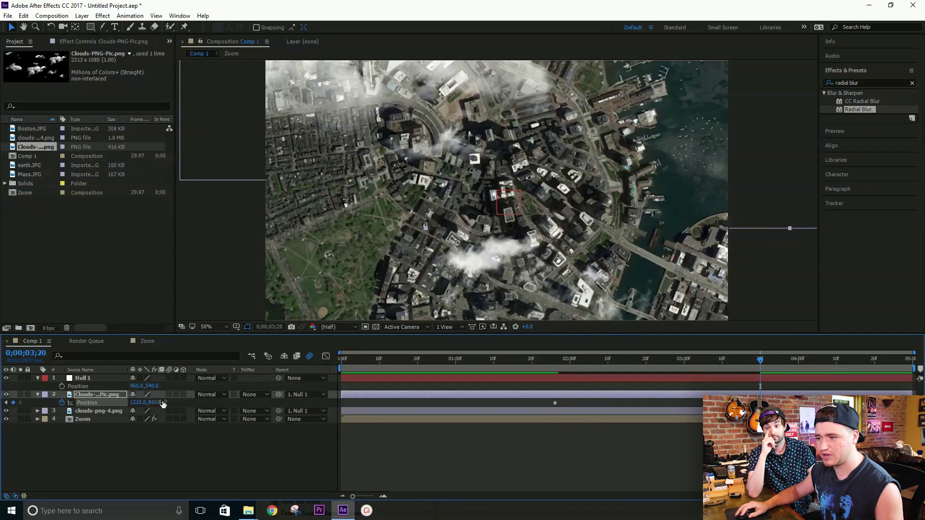
drag(760, 361, 536, 370)
key(space)
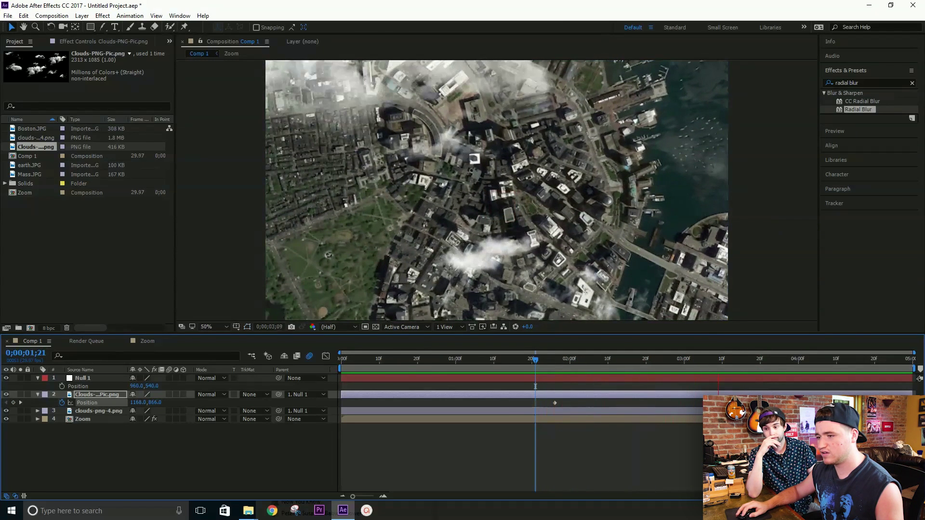
click(528, 360)
drag(528, 360, 554, 360)
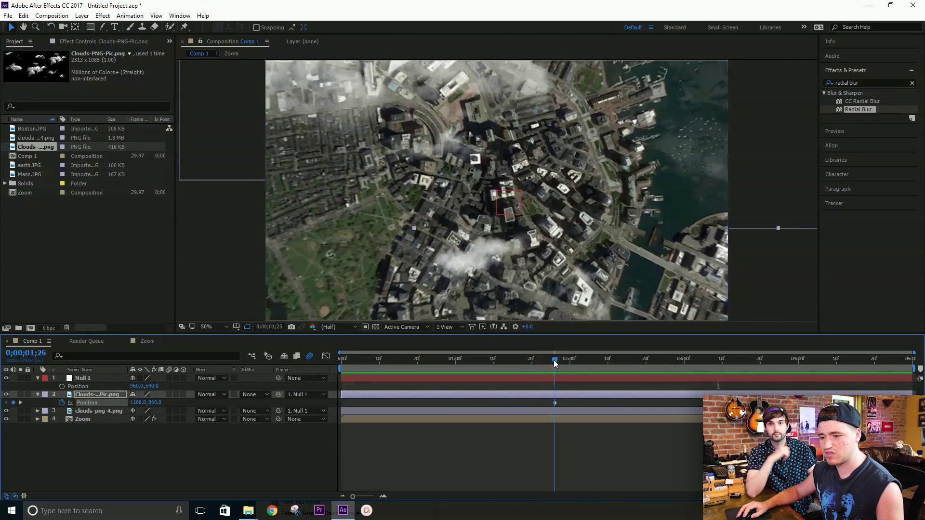
Keyframe clouds-png-4 position at 1;26 and shift it right to X -367.7 by about 4;07.
click(528, 410)
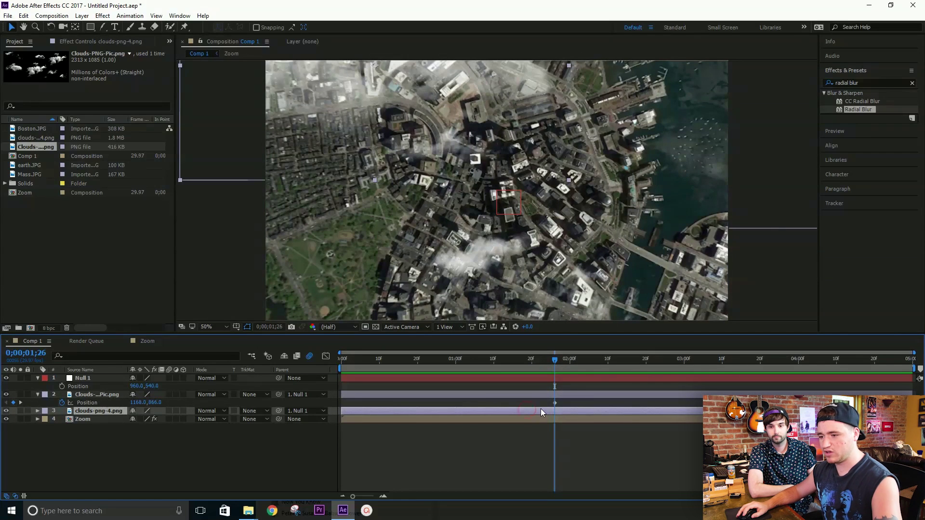
key(p)
click(62, 419)
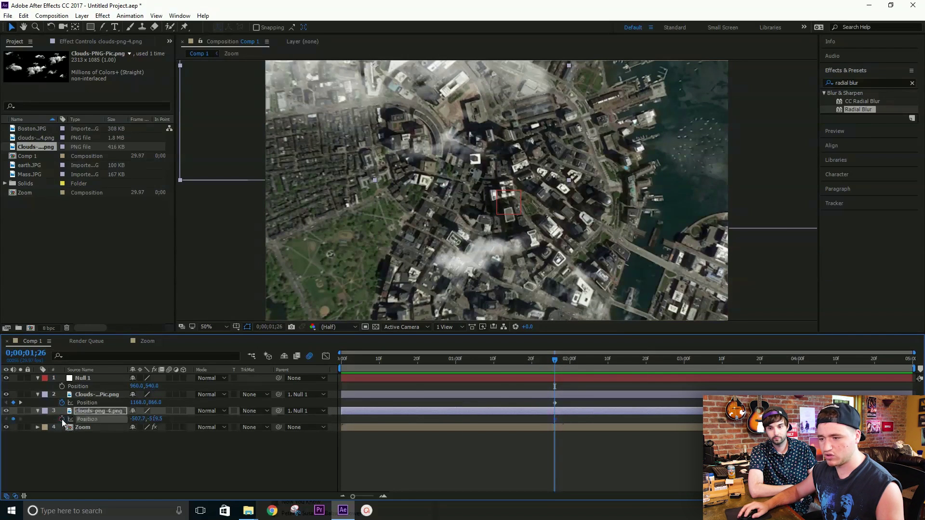
drag(555, 364, 830, 365)
drag(142, 422, 209, 422)
drag(673, 361, 556, 360)
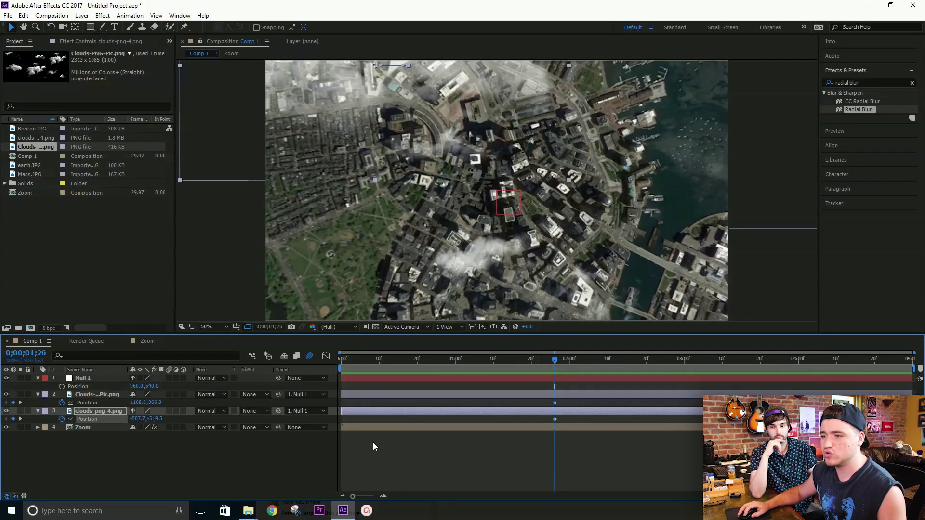
click(314, 443)
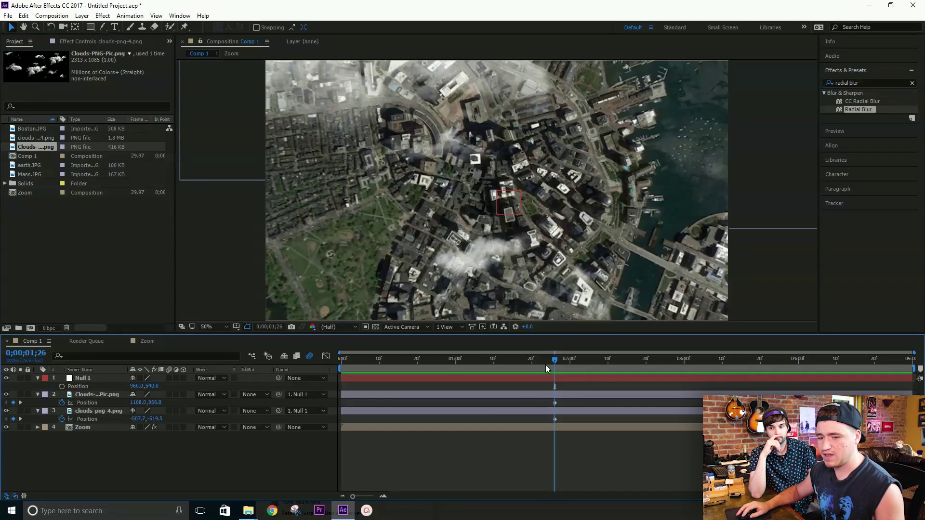
click(90, 428)
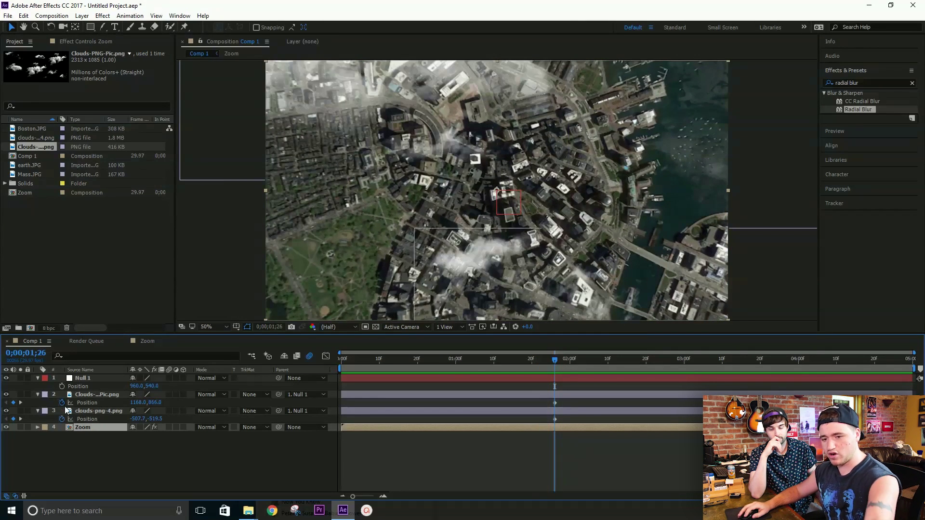
Keyframe the Zoom layer's scale at 100% at 1;26 and enlarge it to 118% later.
key(p)
key(s)
click(62, 435)
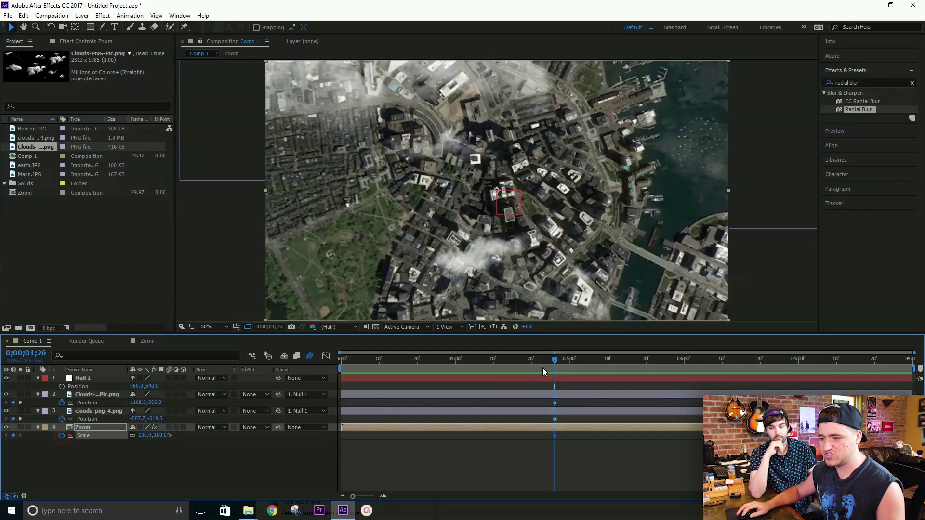
drag(555, 360, 829, 369)
drag(159, 436, 491, 369)
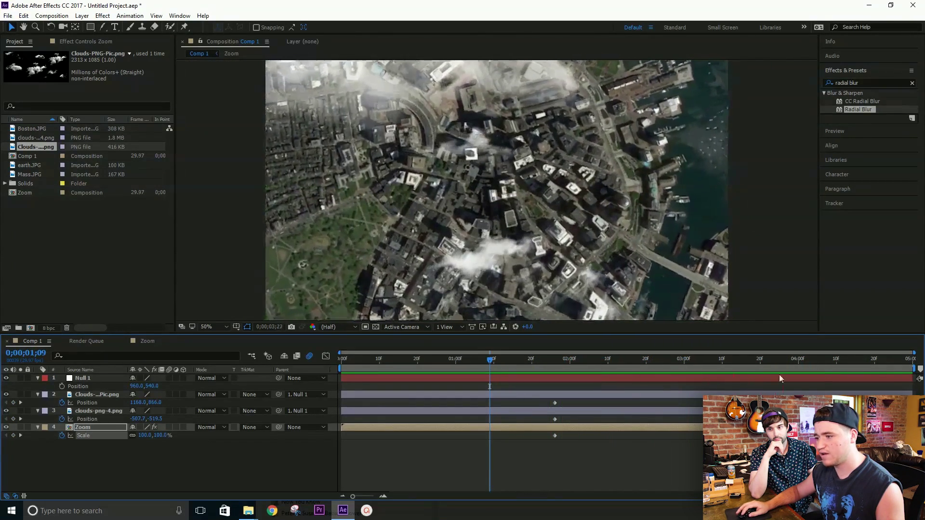
click(573, 368)
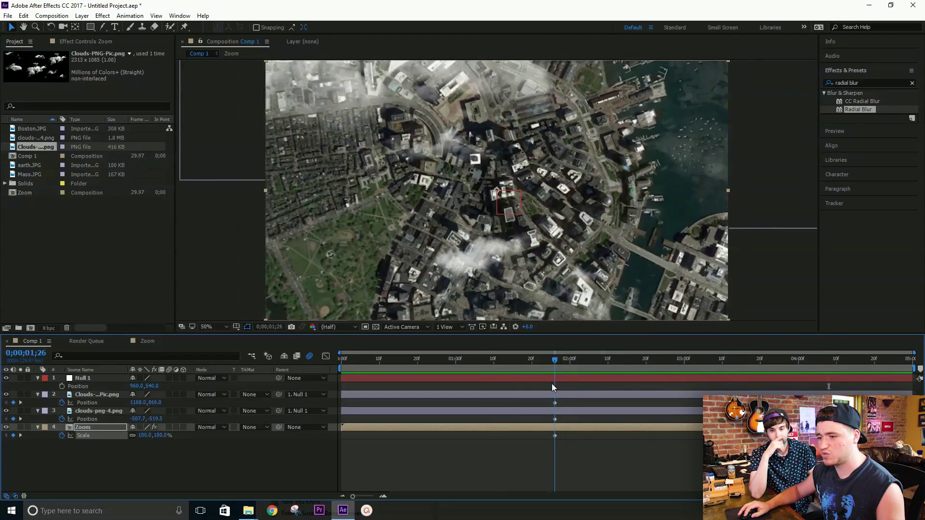
click(809, 384)
drag(826, 380, 555, 399)
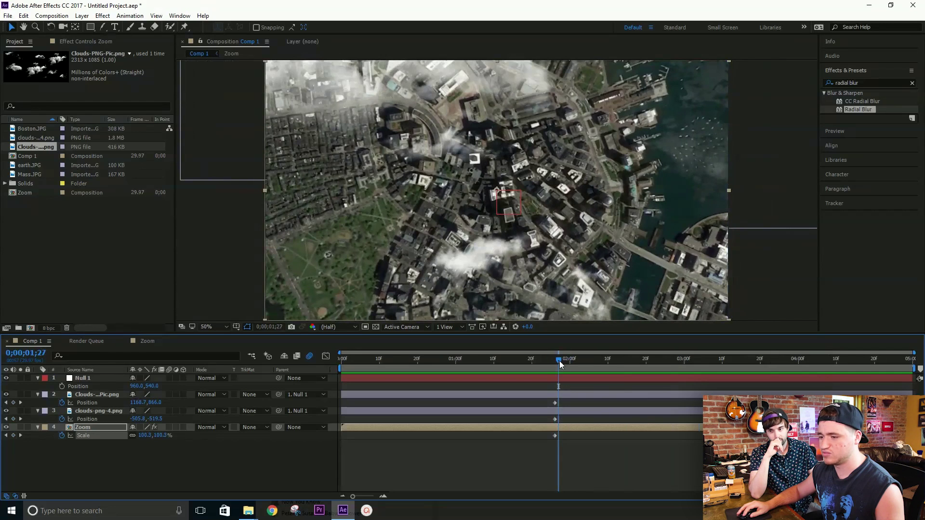
key(Page_Up)
Add a starting Scale keyframe on Null 1 at 1;26.
click(63, 379)
key(s)
click(61, 386)
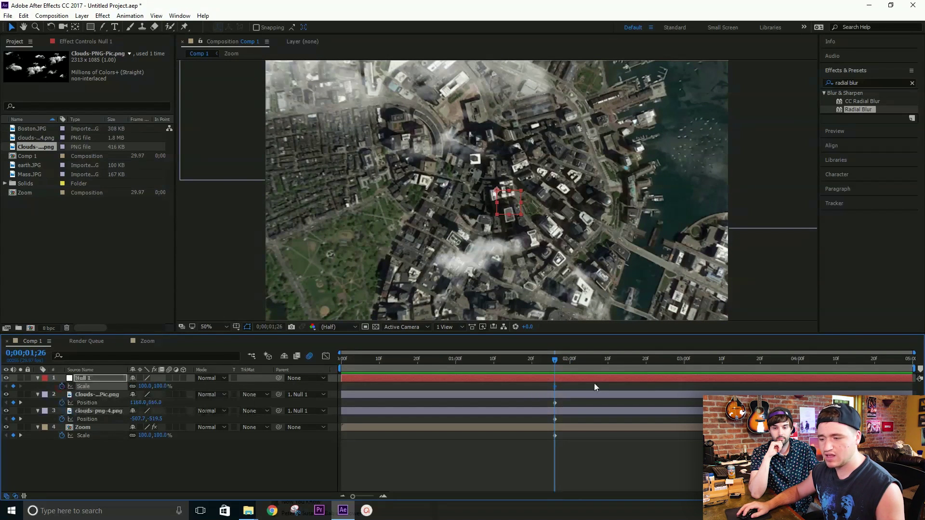
Scale Null 1 from 34% at 1;26 through 78% at 2;02 to 110% at 4;08, then save.
drag(556, 360, 830, 360)
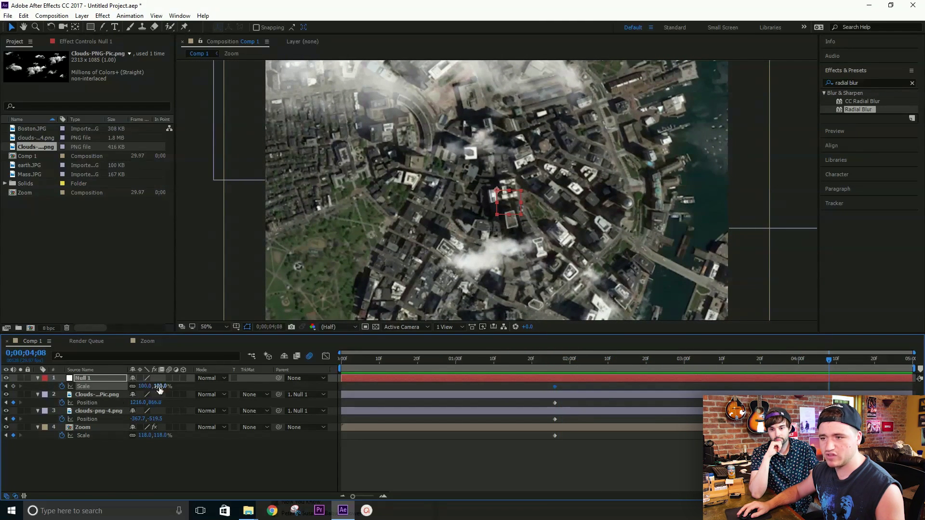
drag(144, 386, 149, 386)
drag(837, 362, 539, 361)
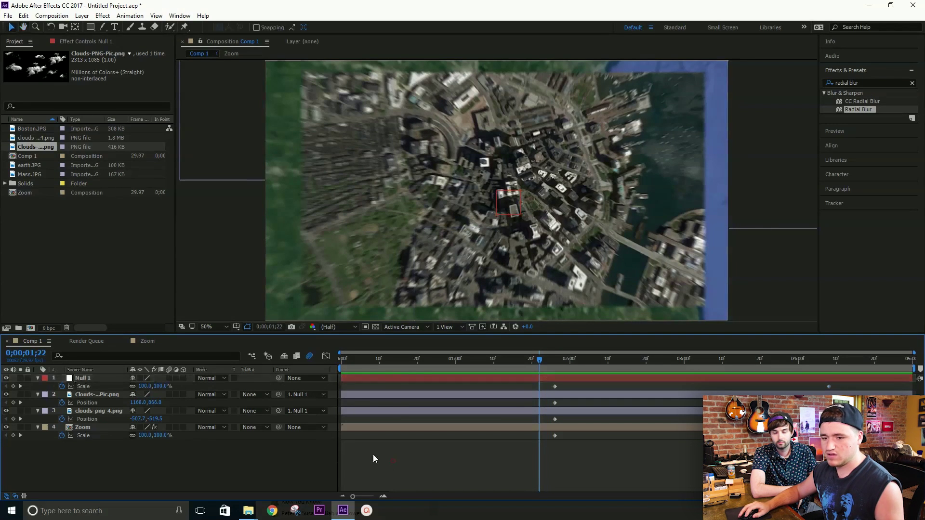
drag(144, 386, 134, 387)
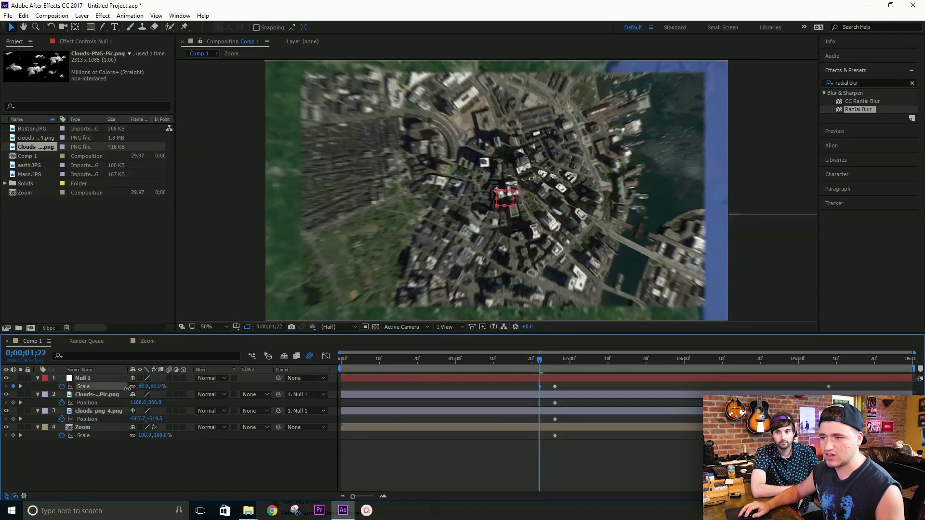
drag(539, 363, 554, 362)
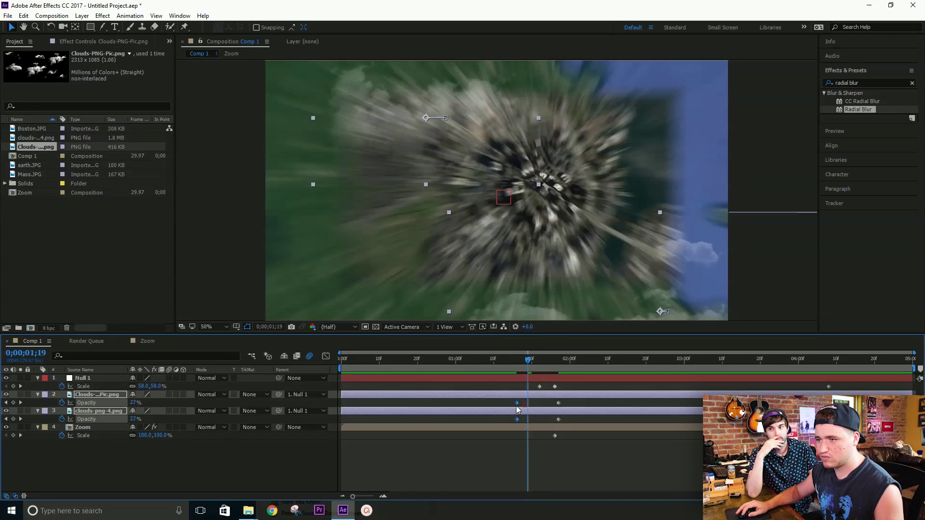
drag(145, 387, 124, 386)
drag(557, 359, 511, 366)
key(ctrl+s)
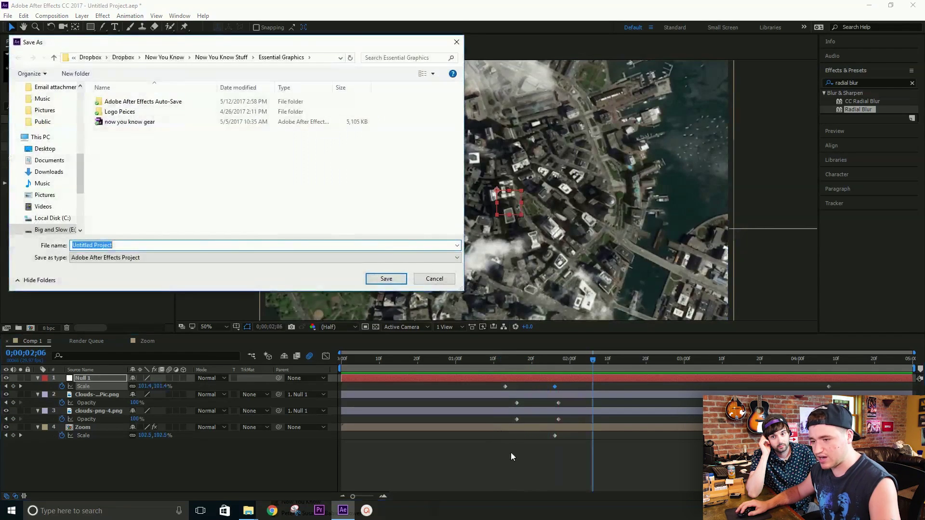
Cancel the Save As dialog and preview Comp 1 from the start, globe to cloud-covered Boston.
click(444, 276)
key(Home)
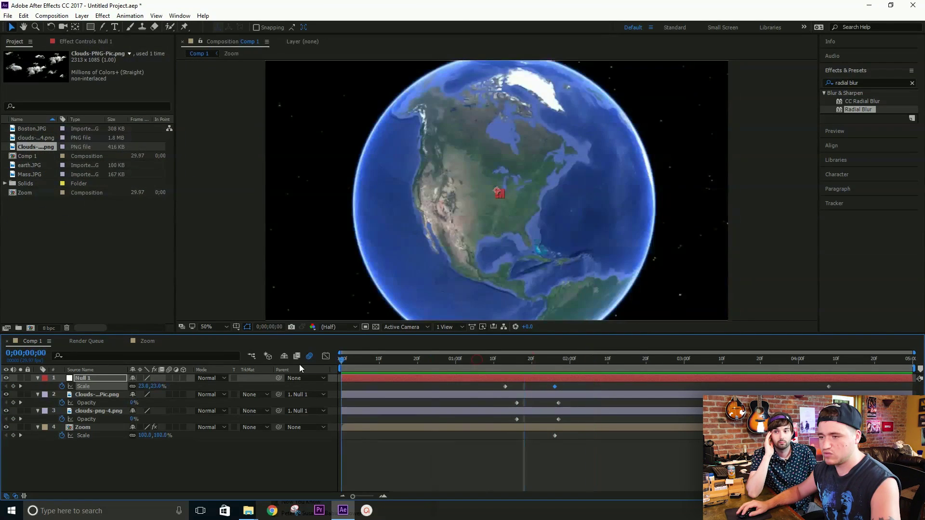
click(511, 449)
click(771, 230)
key(space)
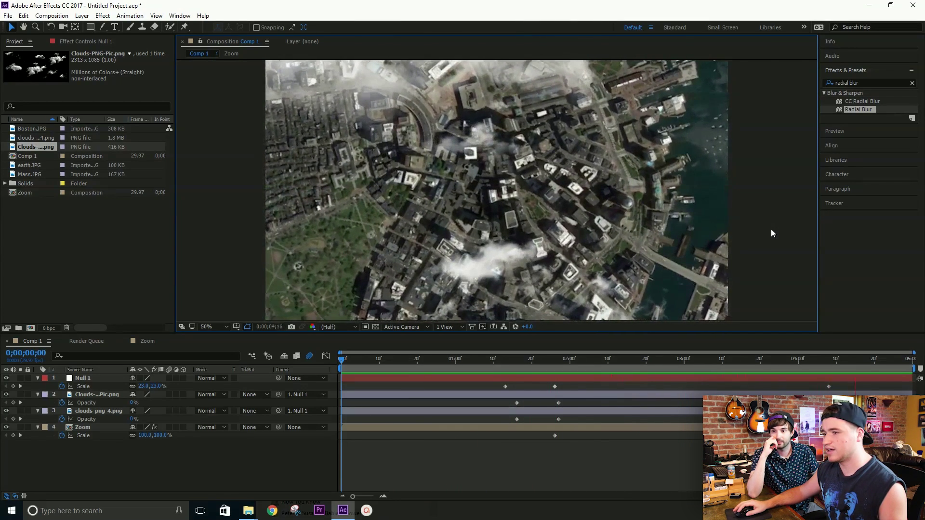
click(474, 363)
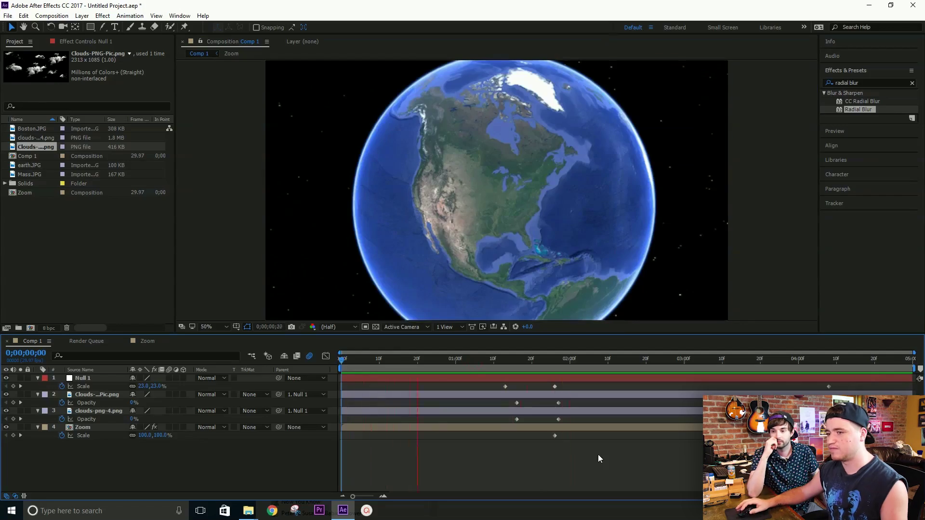